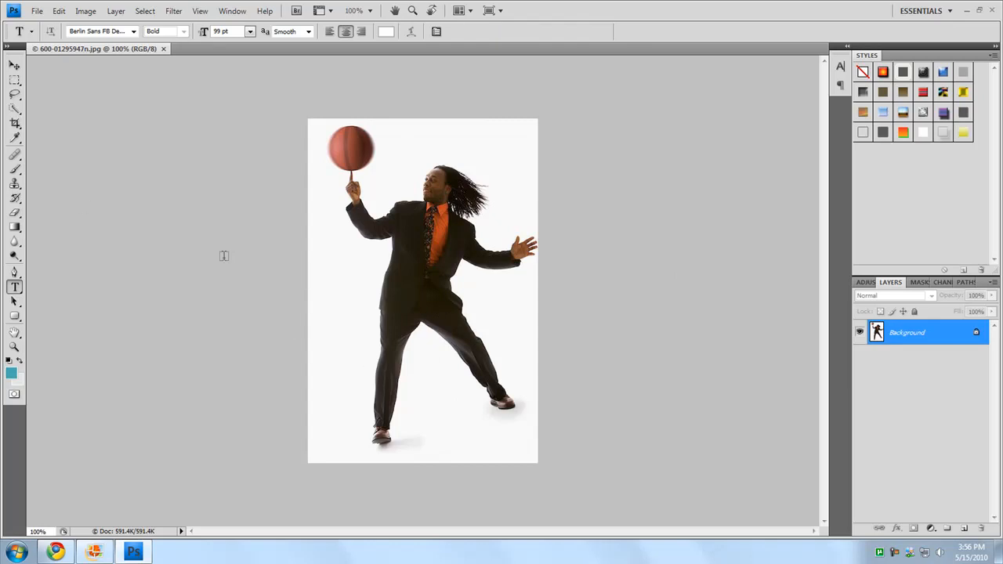
Set up the Quick Selection tool with a brush size of 45 px
left_click(14, 65)
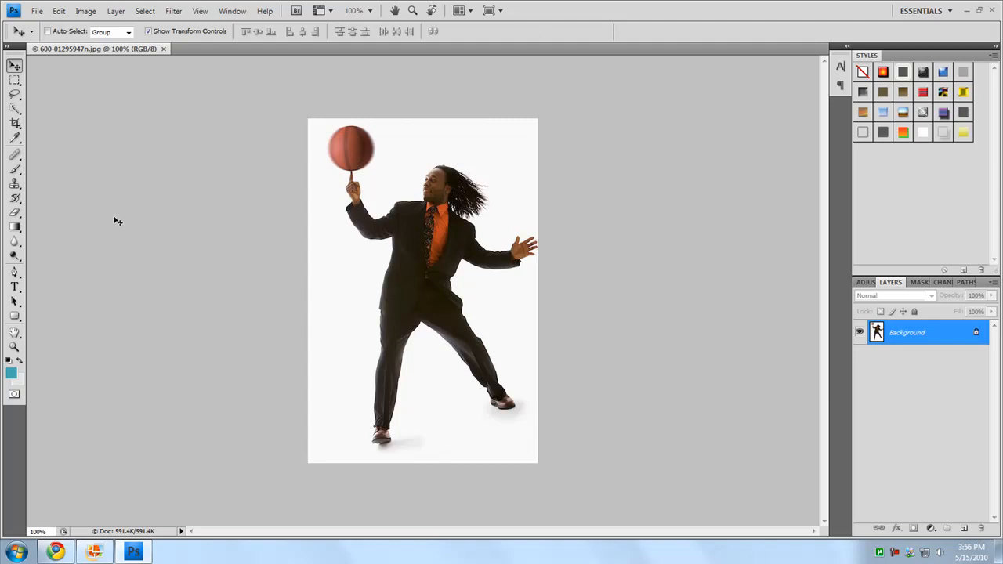
left_click(11, 111)
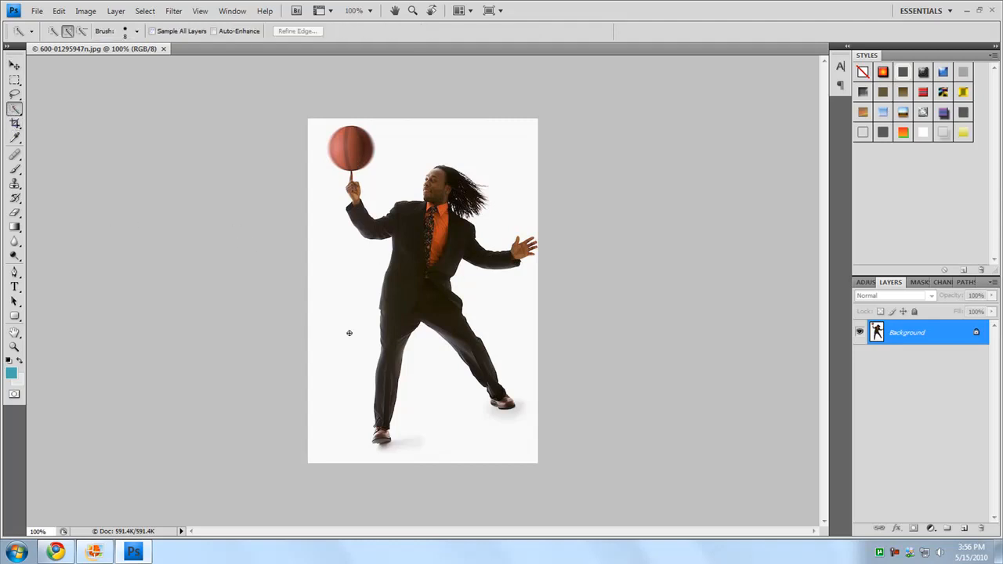
left_click(14, 110)
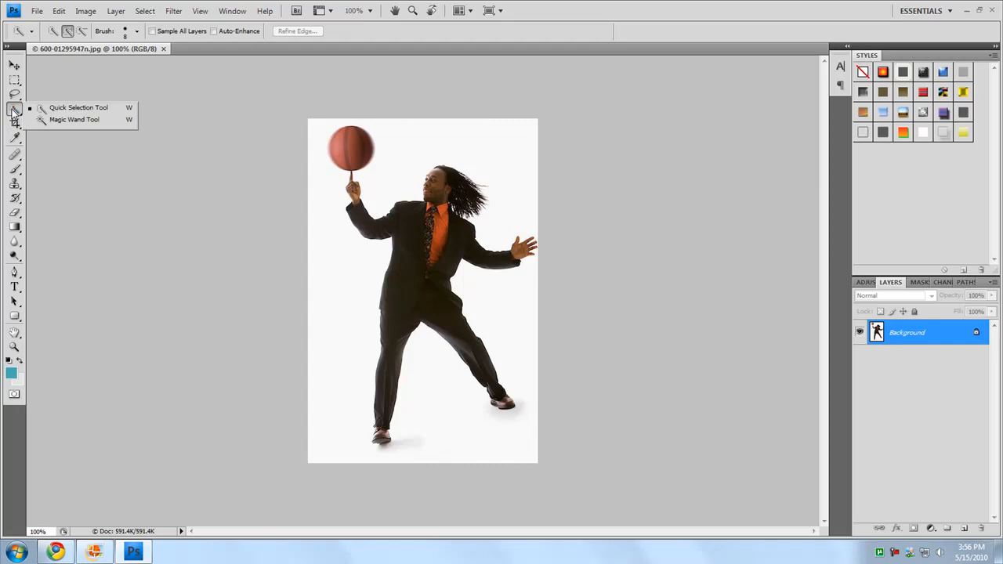
left_click(74, 109)
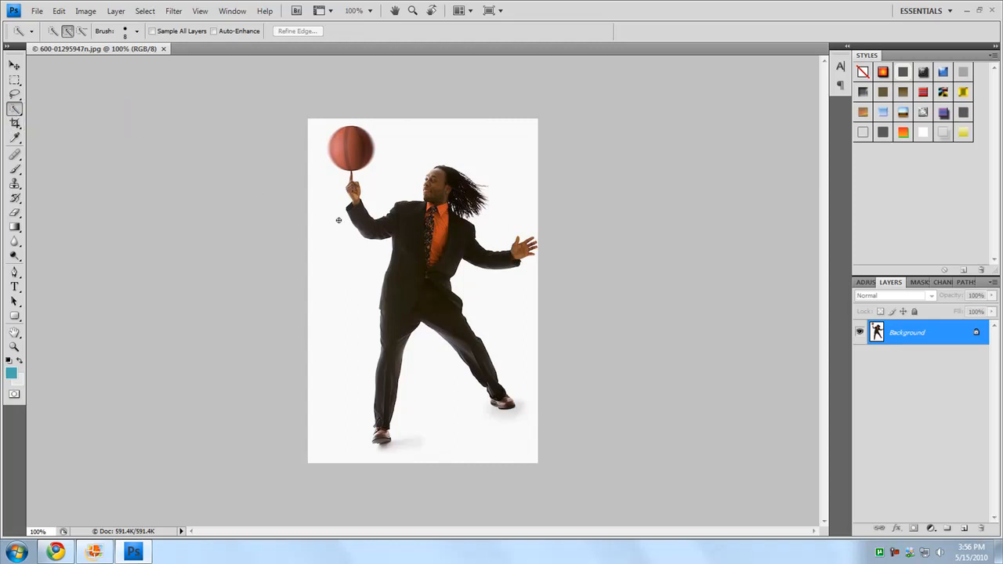
key("bracketright")
key("bracketright")
key("bracketright")
key("bracketright")
key("bracketright")
key("bracketright")
Try a quick selection of the white background around the man, inspect its edge at 700% zoom, and deselect it
left_click_drag(347, 269, 328, 328)
mouse_move(348, 468)
left_mouse_down()
mouse_move(444, 454)
mouse_move(426, 399)
mouse_move(542, 428)
mouse_move(510, 308)
mouse_move(537, 309)
mouse_move(557, 246)
mouse_move(526, 198)
mouse_move(524, 168)
mouse_move(497, 144)
left_mouse_up()
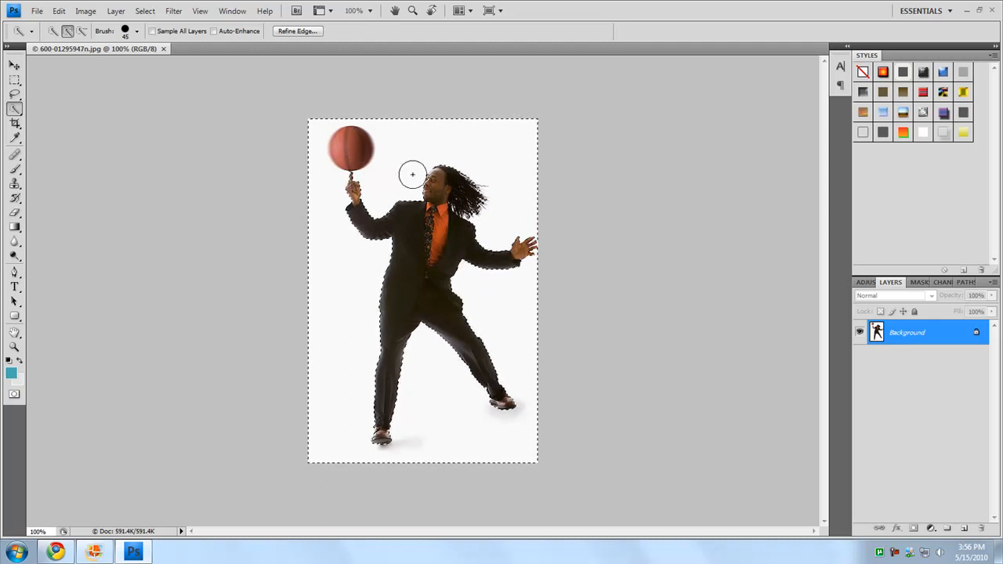
left_click(359, 11)
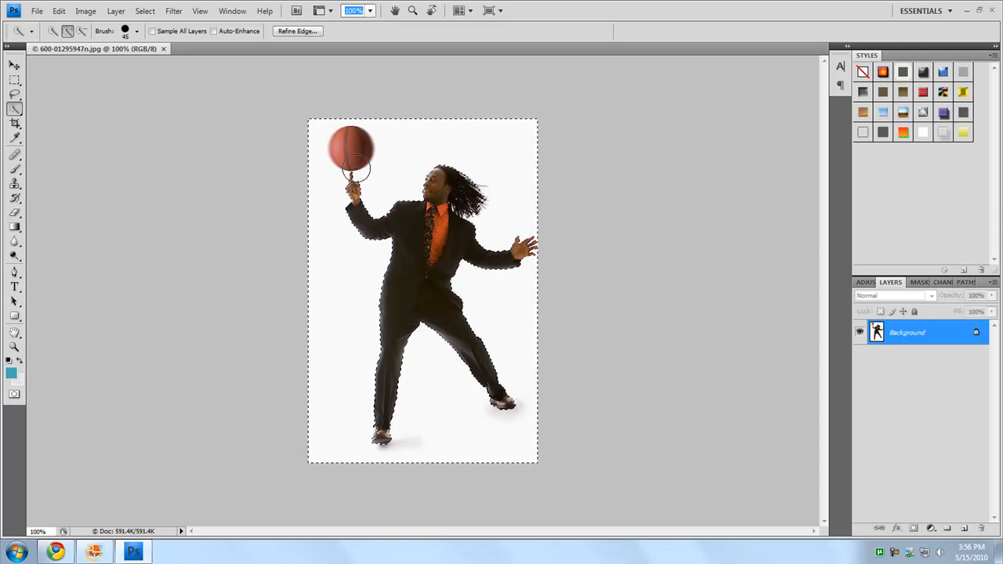
type("700")
key("Return")
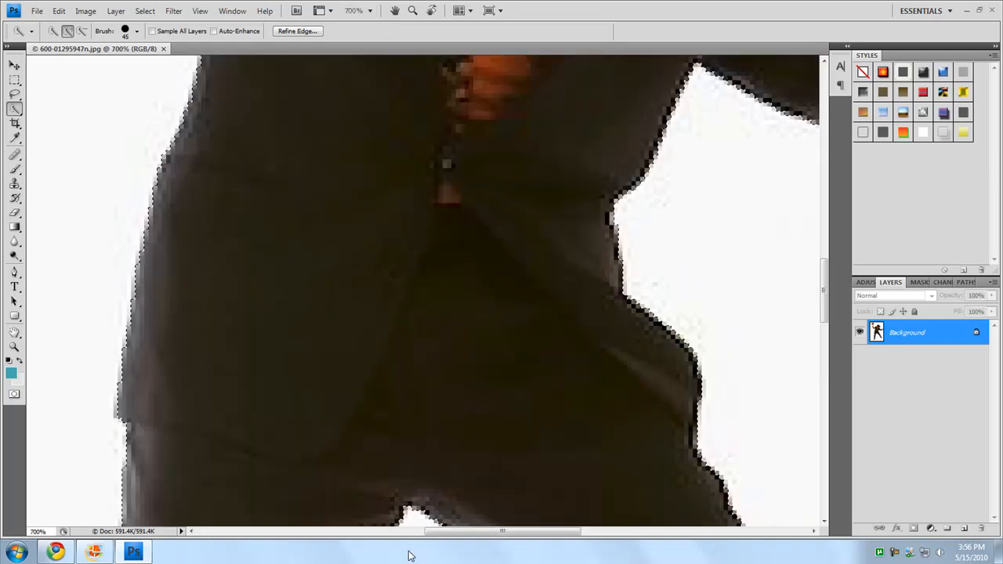
left_click_drag(824, 301, 824, 202)
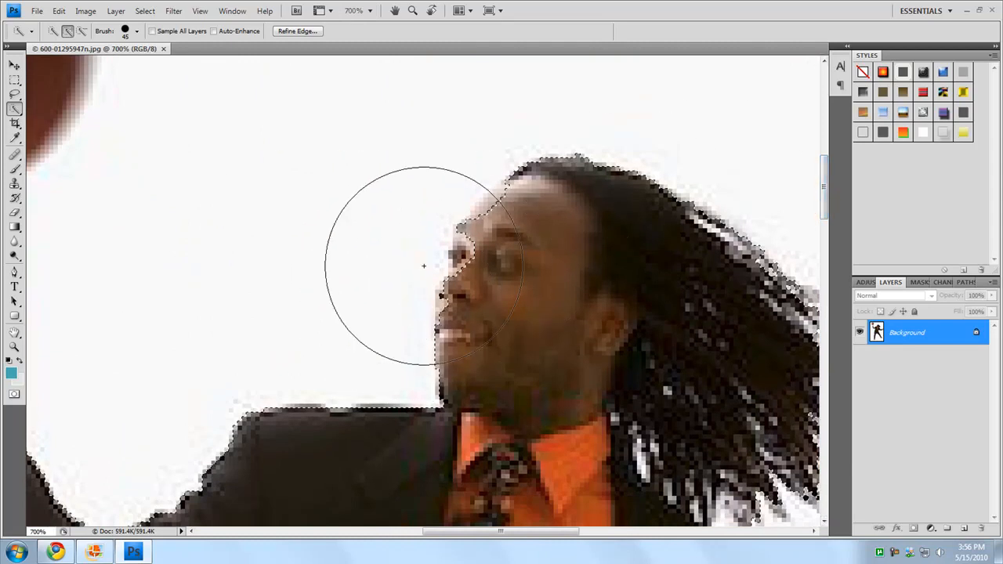
left_click(370, 10)
left_click(368, 54)
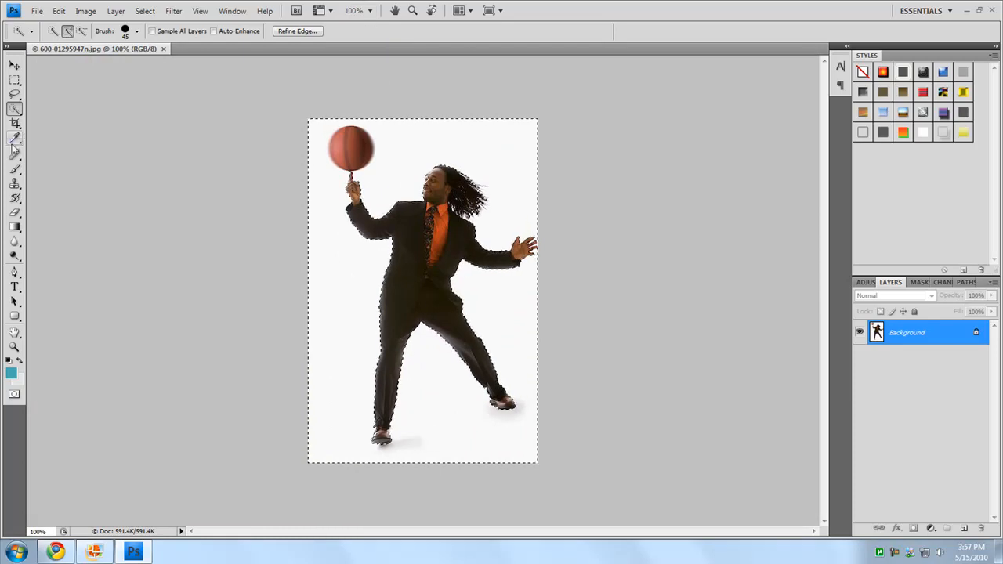
key("ctrl+d")
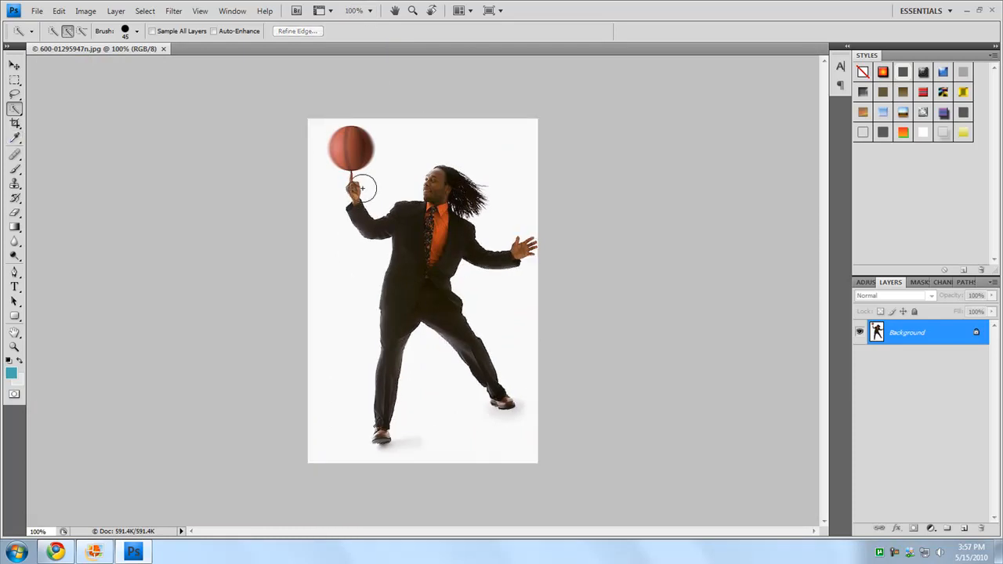
Try selecting the white background with the Magic Wand at a tolerance of 5, and clear the selection
right_click(14, 110)
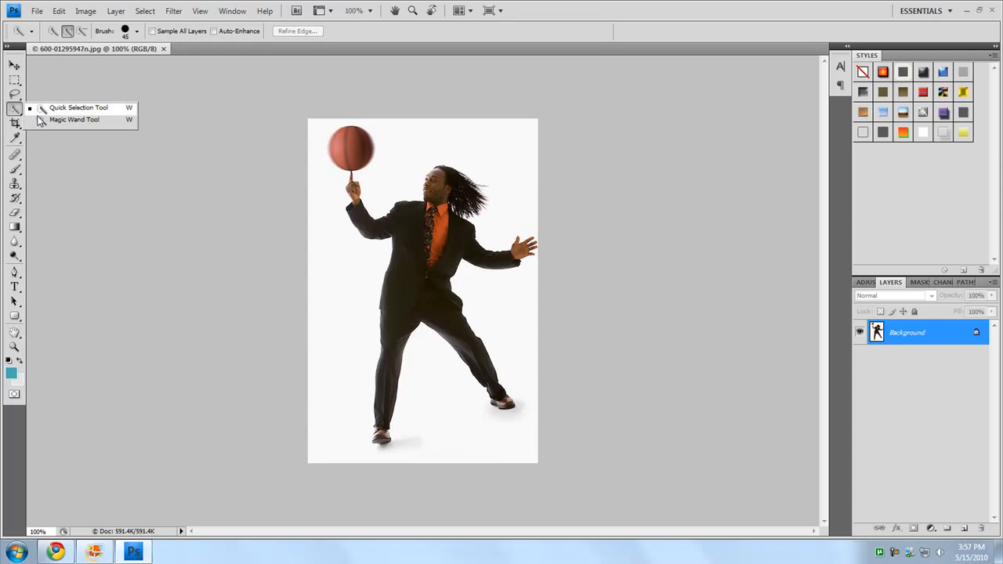
left_click(62, 118)
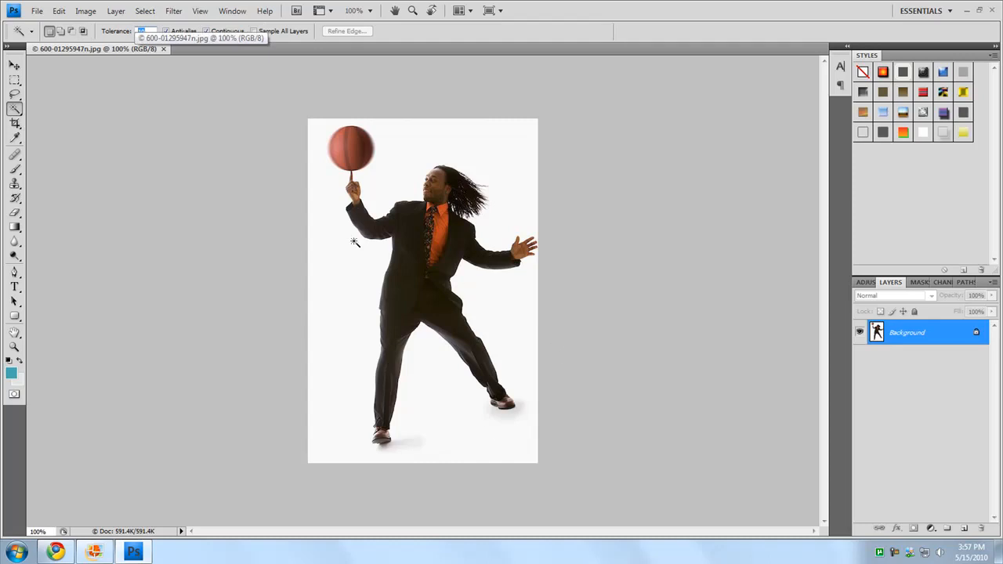
type("5")
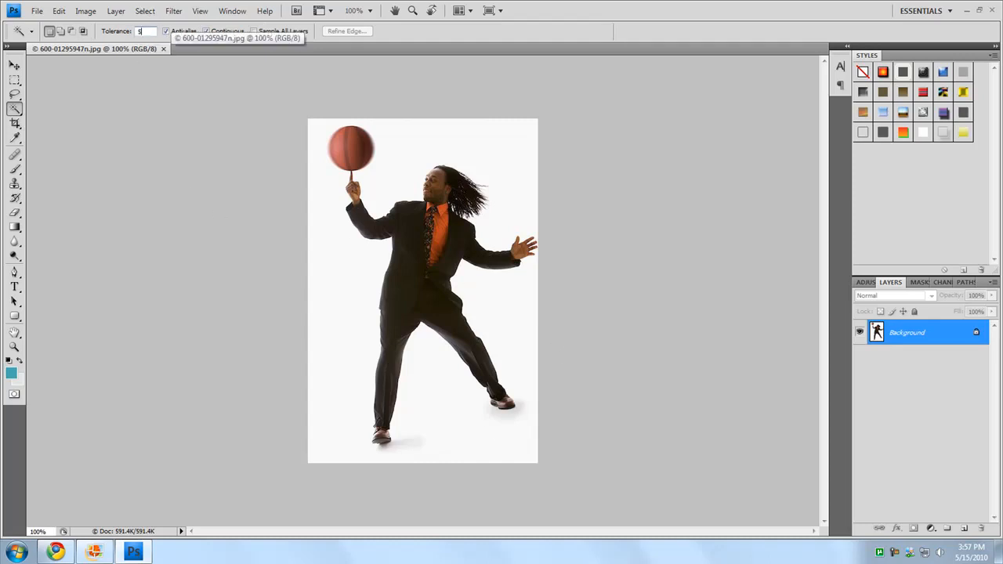
left_click(334, 258)
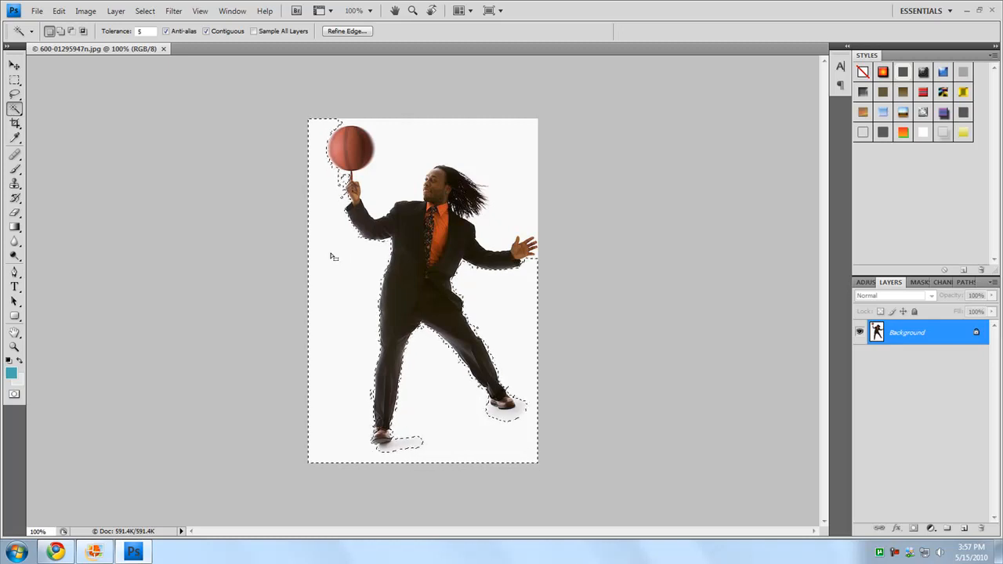
key("ctrl+d")
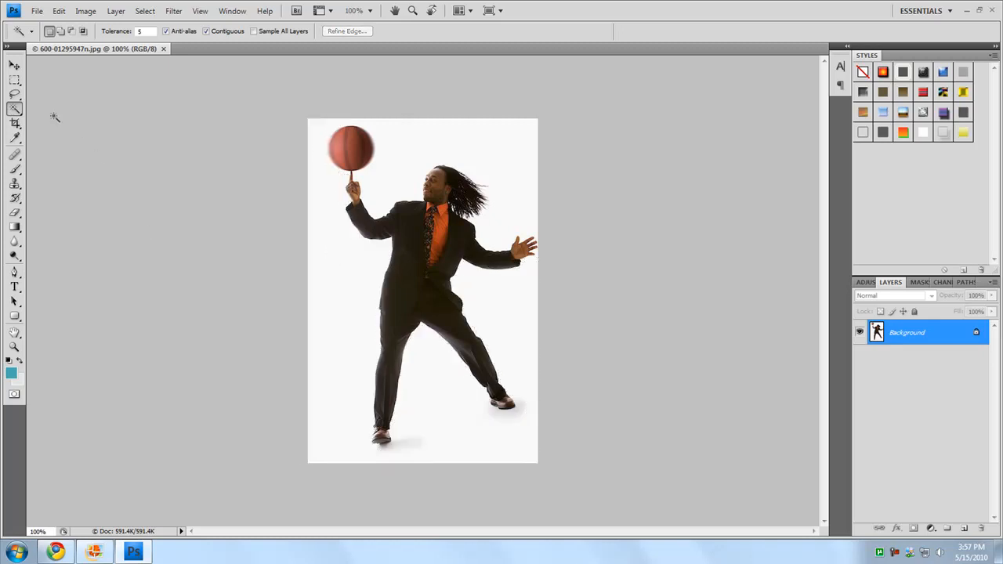
Quick-select the white area on the raised-ball side of the man and convert the locked Background into a regular layer
left_click(14, 95)
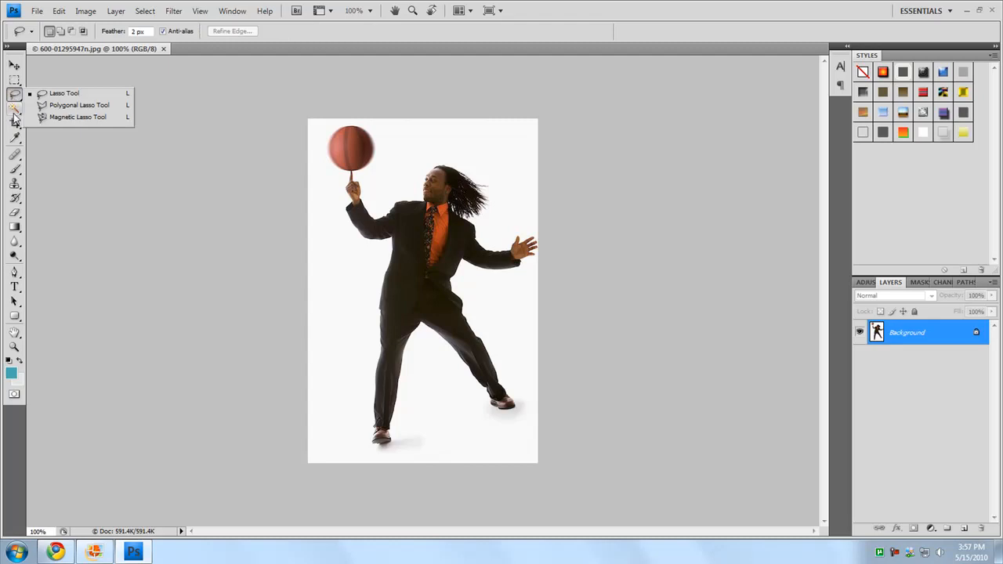
left_click(14, 111)
left_click(43, 107)
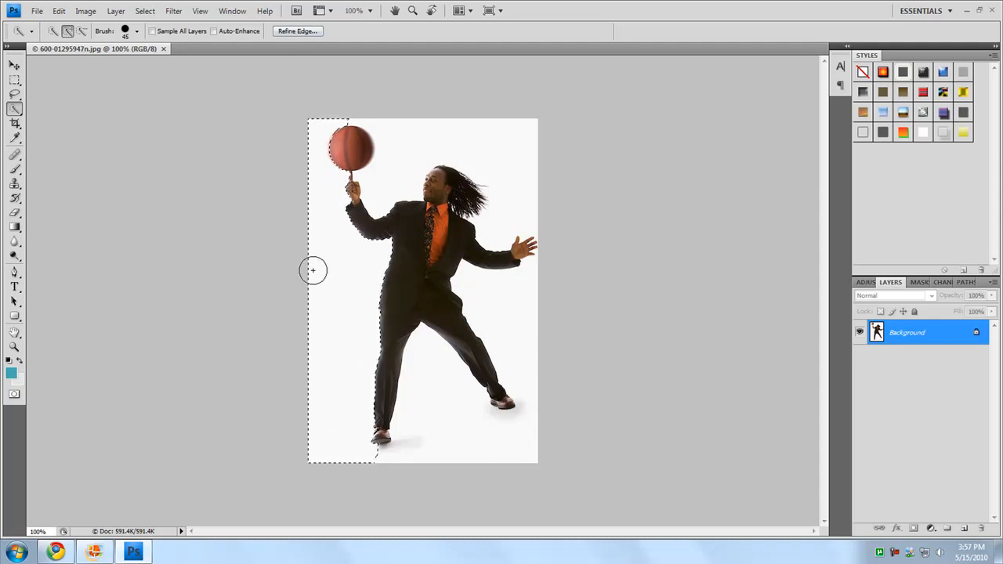
double_click(932, 345)
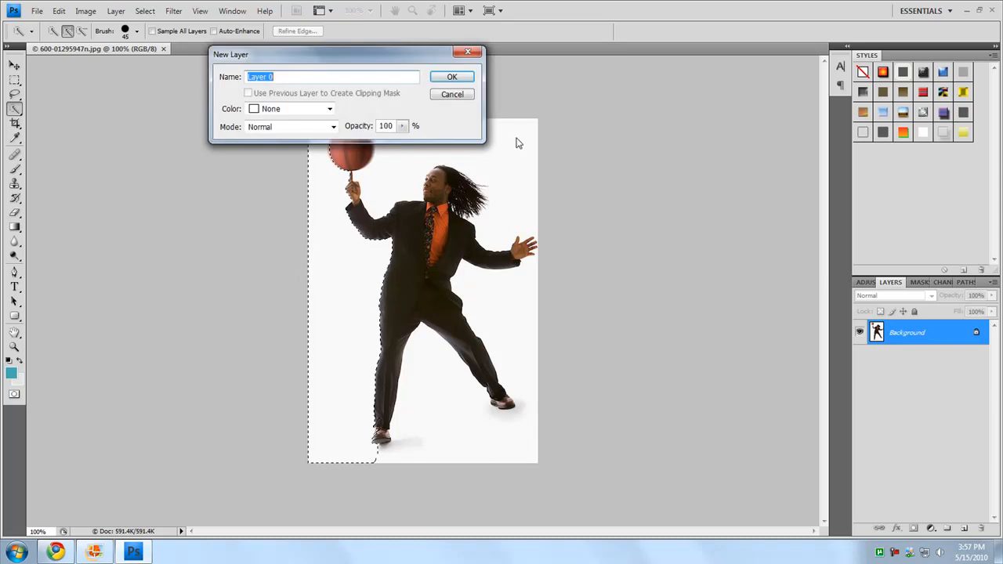
left_click(439, 78)
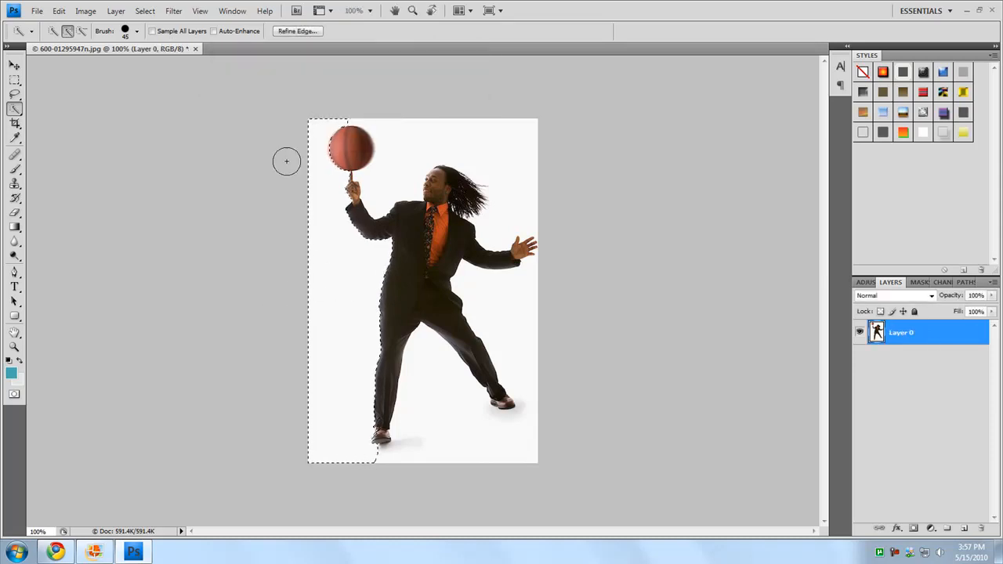
Refine the selection's edge with a radius of 2.1 px, smooth of 3 and feather of 3.2 px
left_click(296, 31)
left_click_drag(791, 93, 636, 169)
mouse_move(639, 302)
left_mouse_down()
mouse_move(662, 301)
mouse_move(643, 301)
left_mouse_up()
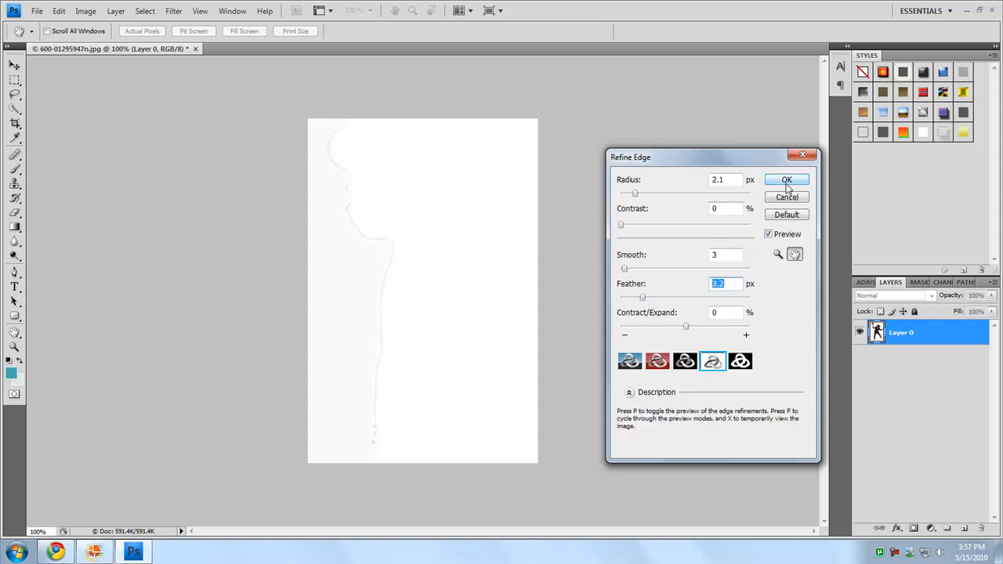
left_click(727, 285)
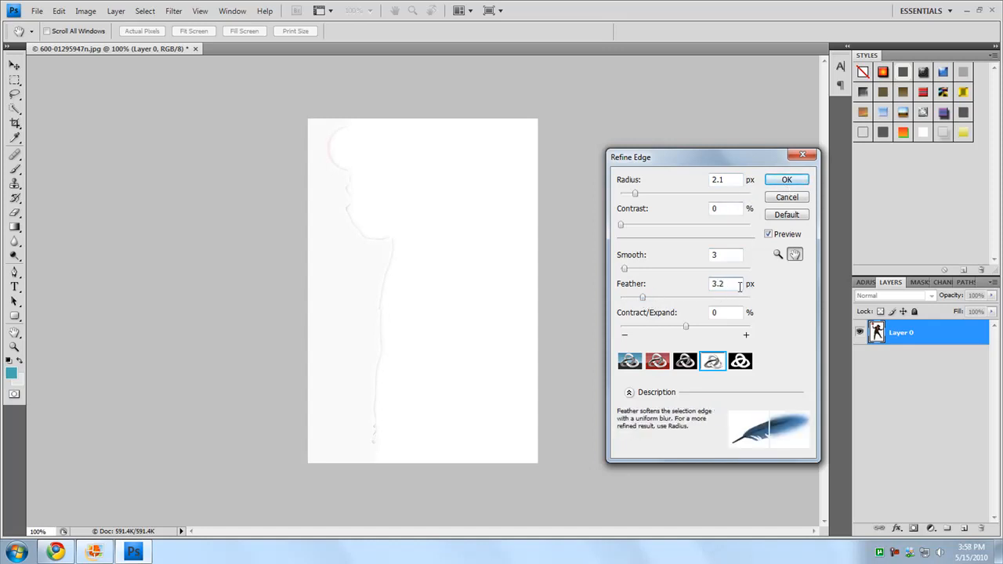
left_click(786, 180)
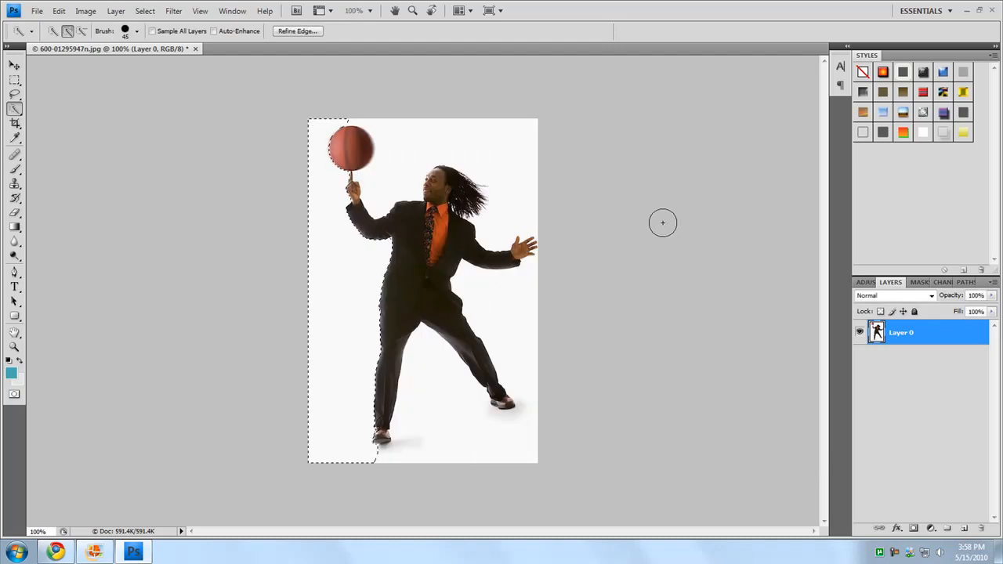
Try deleting the selected background area and deselecting, and undo both actions to restore the selection
key("Delete")
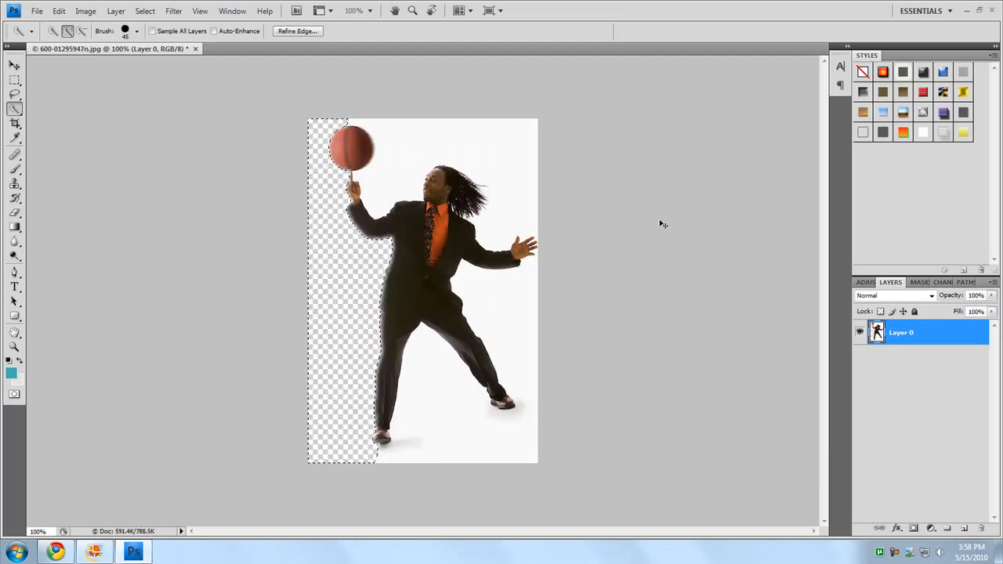
key("ctrl+d")
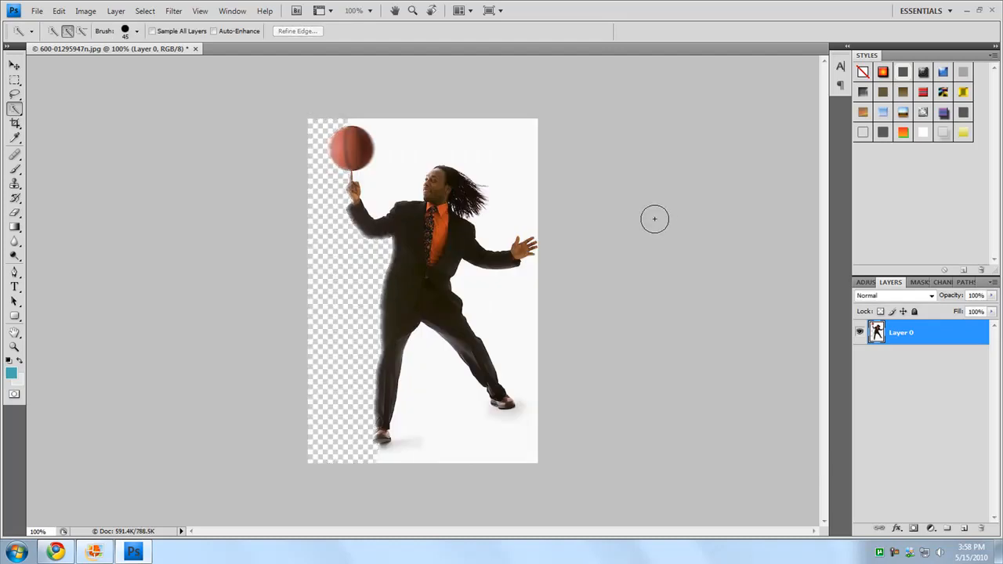
key("ctrl+alt+z")
key("ctrl+alt+z")
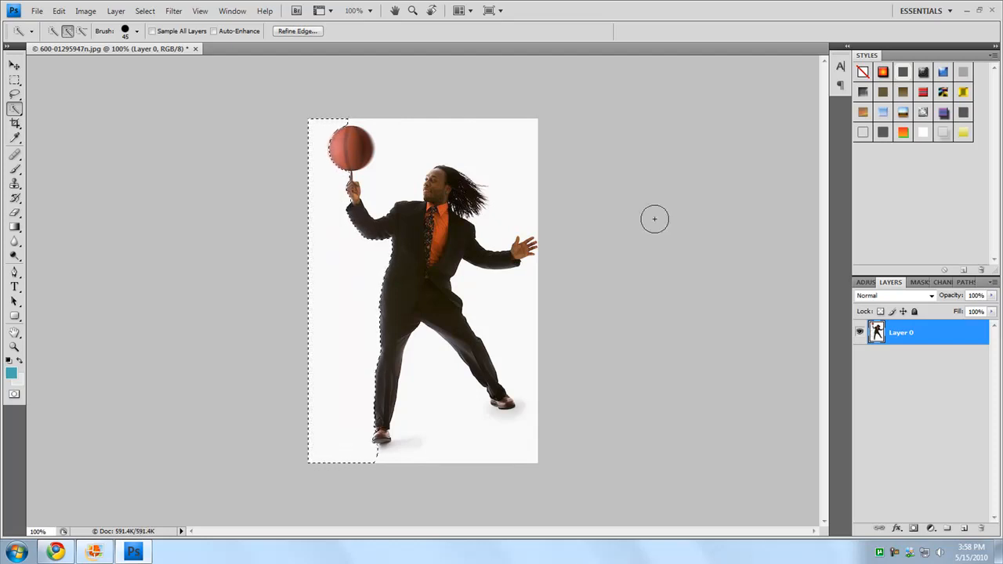
Refine the selection's edge with a 1.4 px feather, and delete the selected background area and deselect
left_click(296, 30)
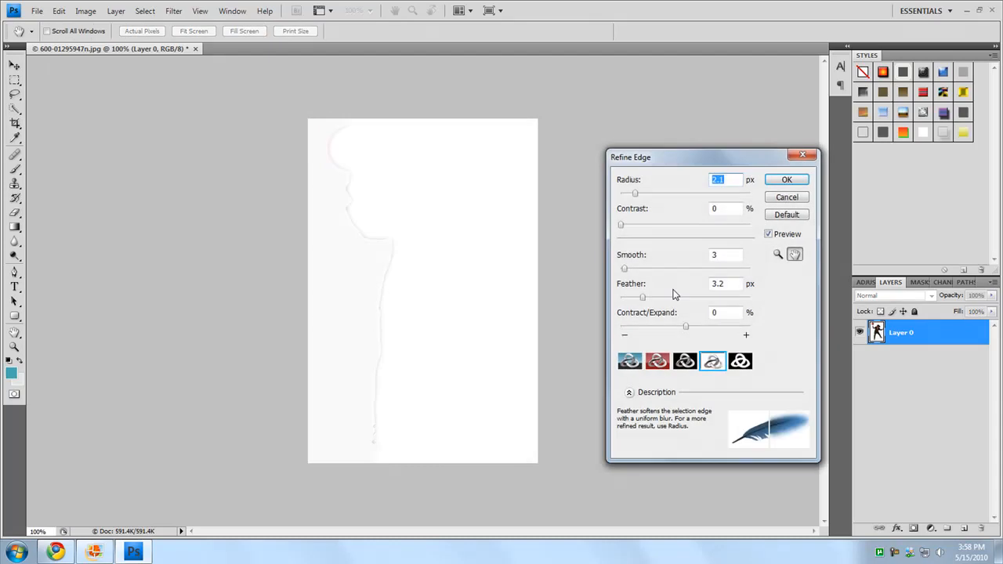
left_click_drag(643, 300, 632, 304)
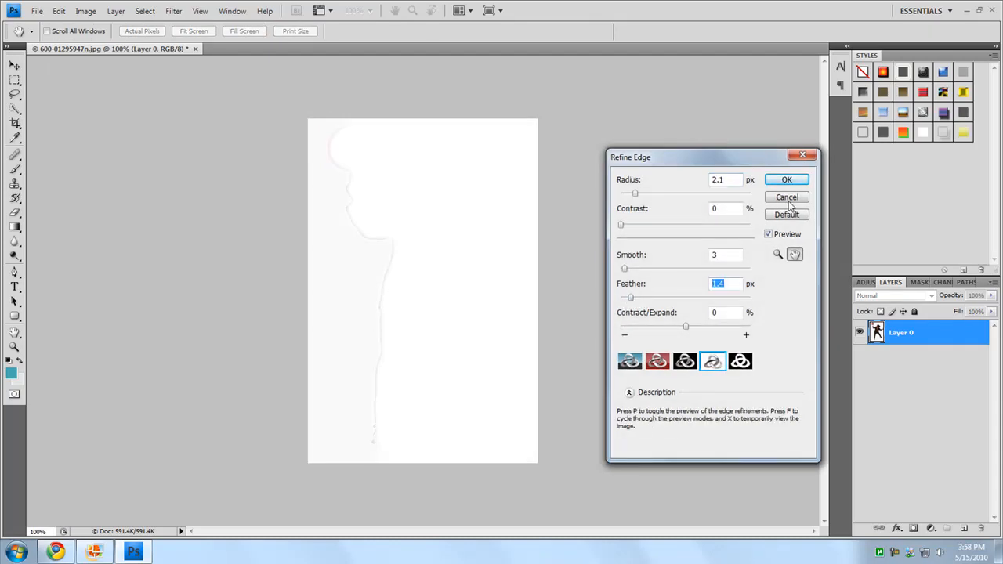
left_click(774, 180)
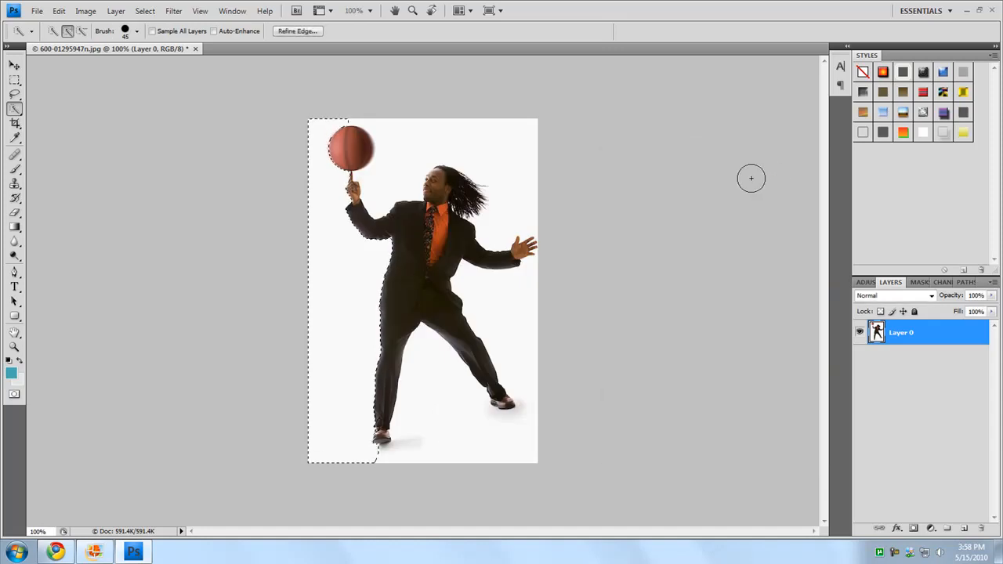
key("Delete")
key("ctrl+d")
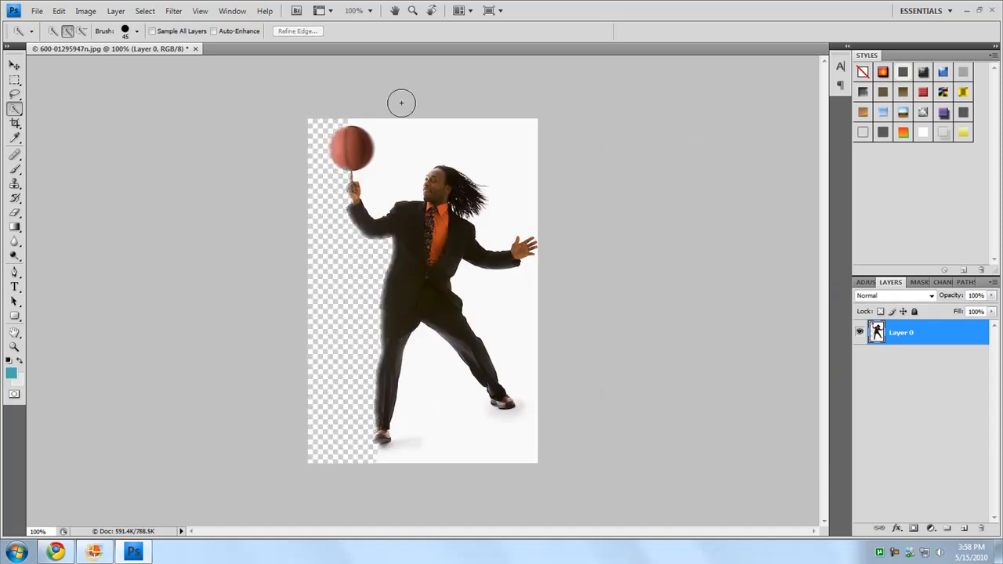
Quick-select the remaining white background around the man and refine its edge with a 1.5 px radius, 1.4 px feather and slightly more smoothing
left_click_drag(423, 141, 481, 131)
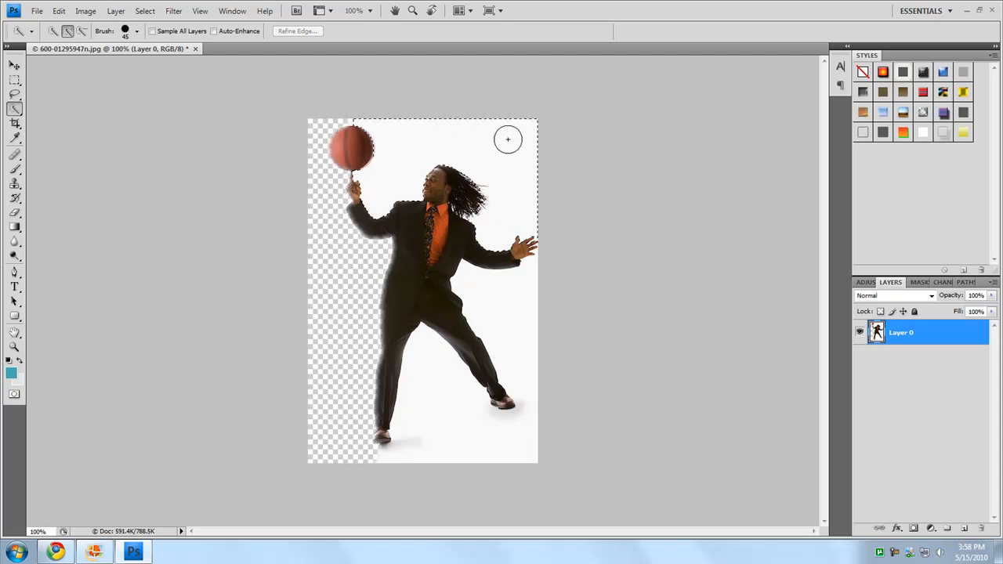
mouse_move(519, 315)
left_mouse_down()
mouse_move(518, 340)
mouse_move(509, 329)
mouse_move(529, 377)
mouse_move(524, 438)
mouse_move(503, 451)
mouse_move(462, 432)
left_mouse_up()
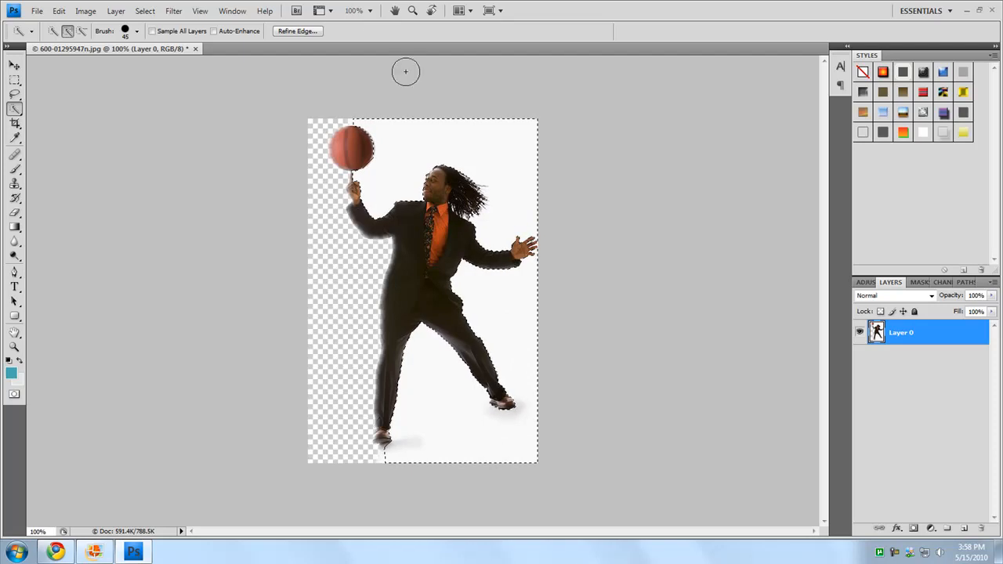
left_click(296, 32)
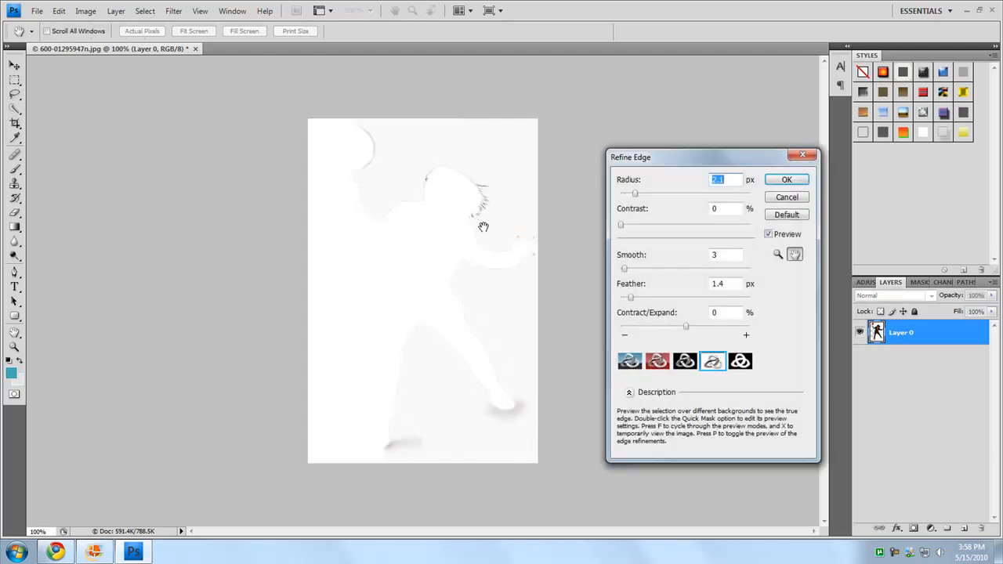
left_click_drag(625, 270, 633, 272)
left_click(736, 285)
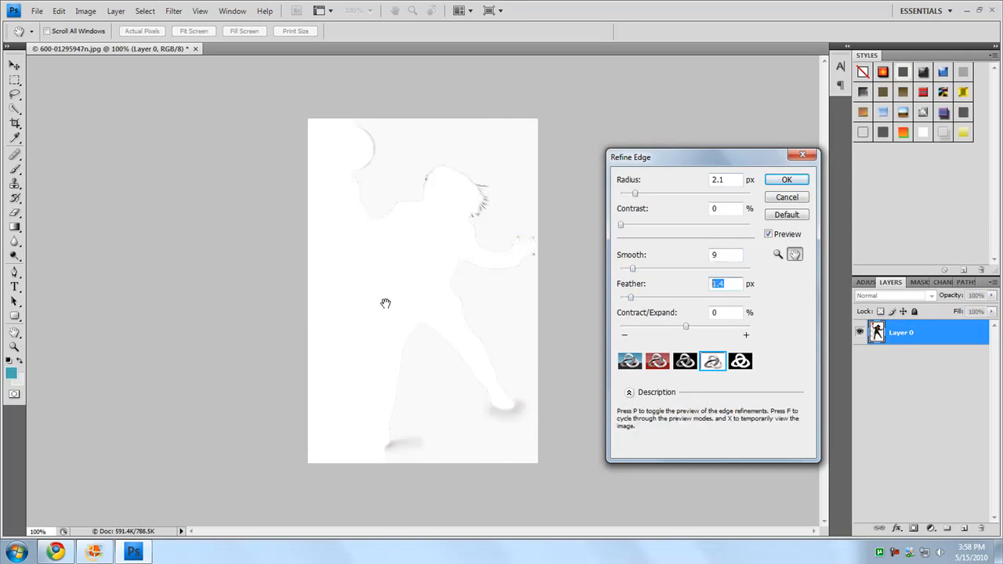
left_click(635, 194)
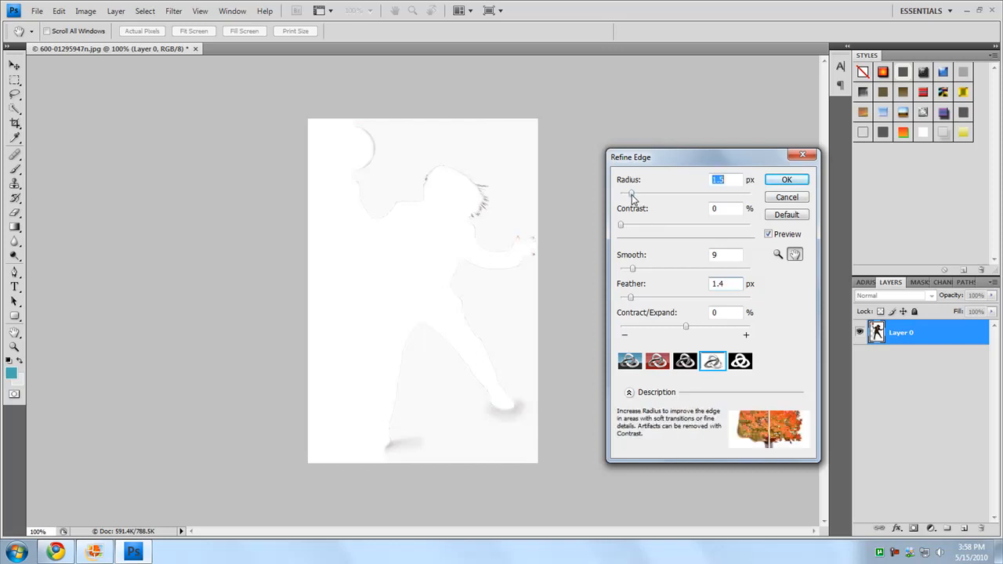
left_click(621, 226)
left_click_drag(633, 271, 631, 270)
left_click(784, 179)
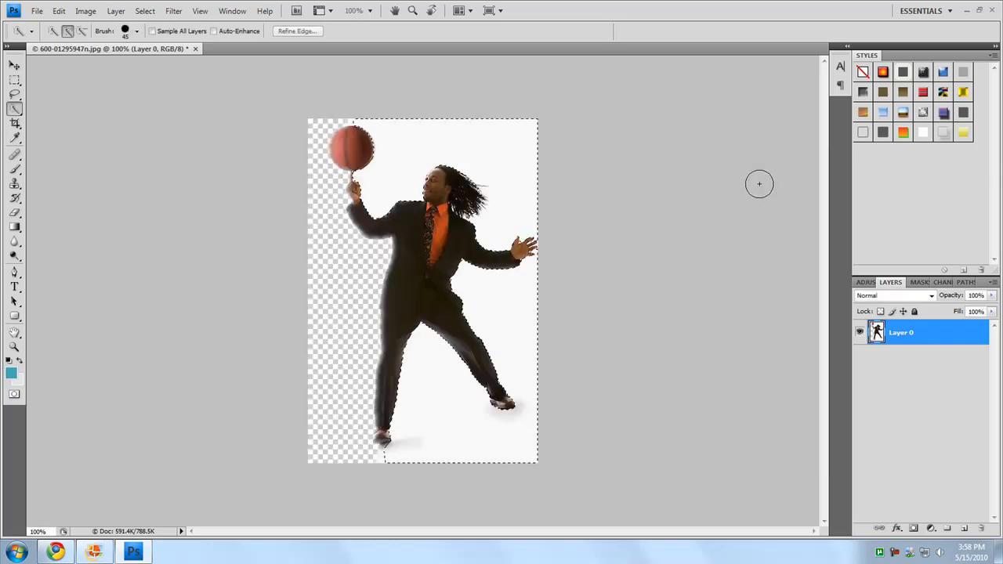
Delete the selected white background around the man and deselect
key("Delete")
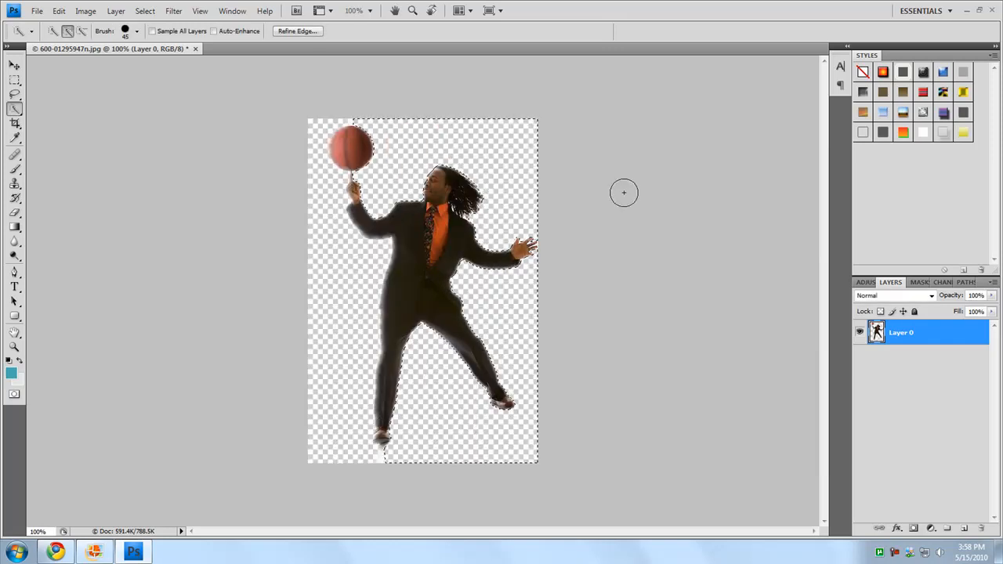
key("ctrl+d")
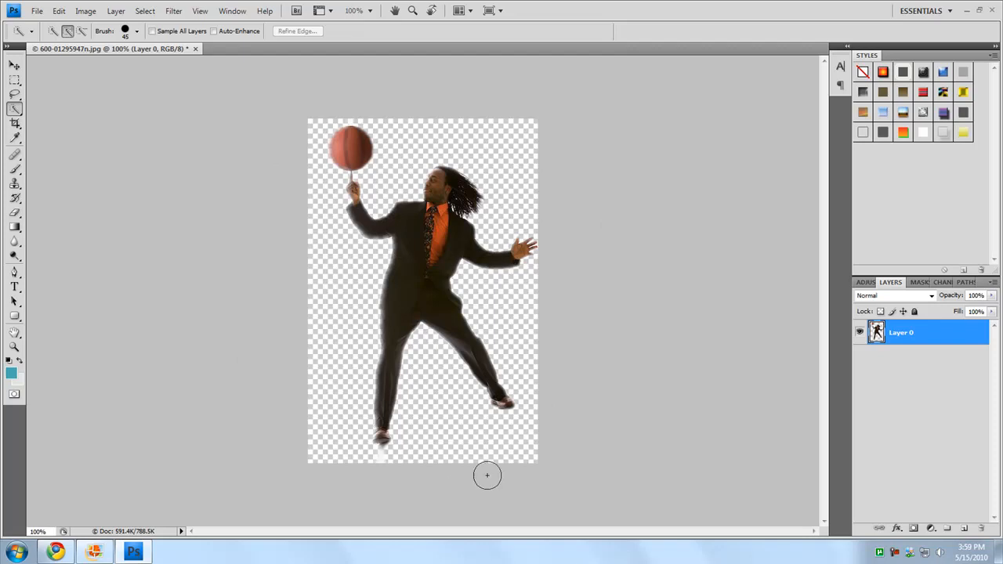
Erase the white patch in the hair behind the man's neck with a very small eraser brush
left_click(413, 11)
left_click_drag(476, 191, 337, 272)
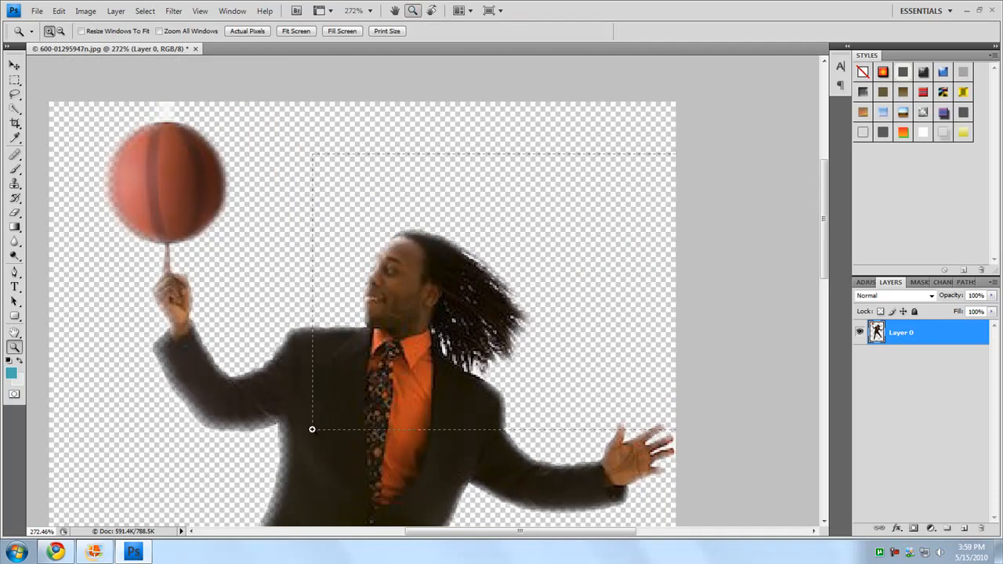
left_click_drag(320, 419, 320, 419)
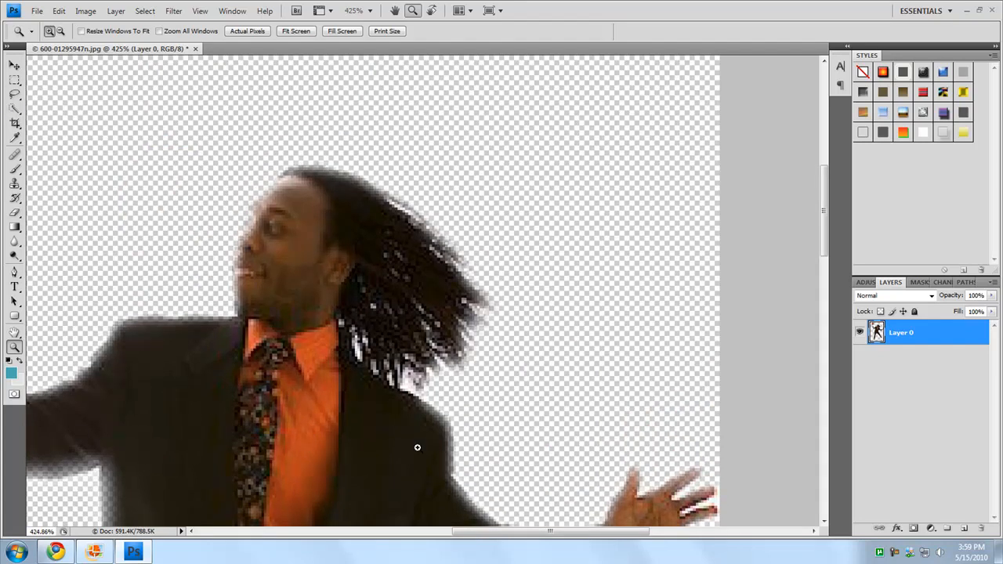
left_click(14, 213)
left_click(414, 10)
left_click_drag(359, 260, 227, 403)
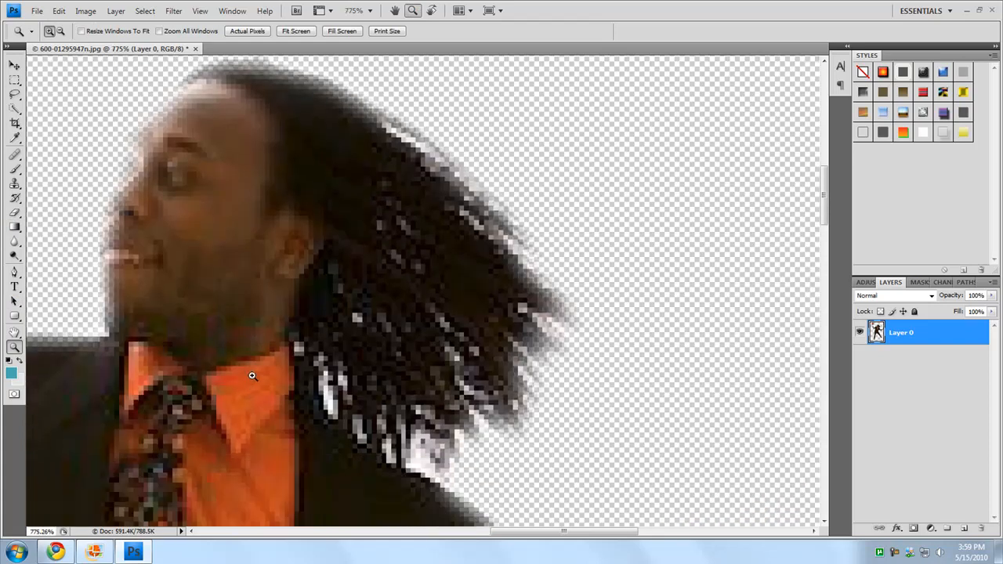
left_click_drag(679, 73, 237, 499)
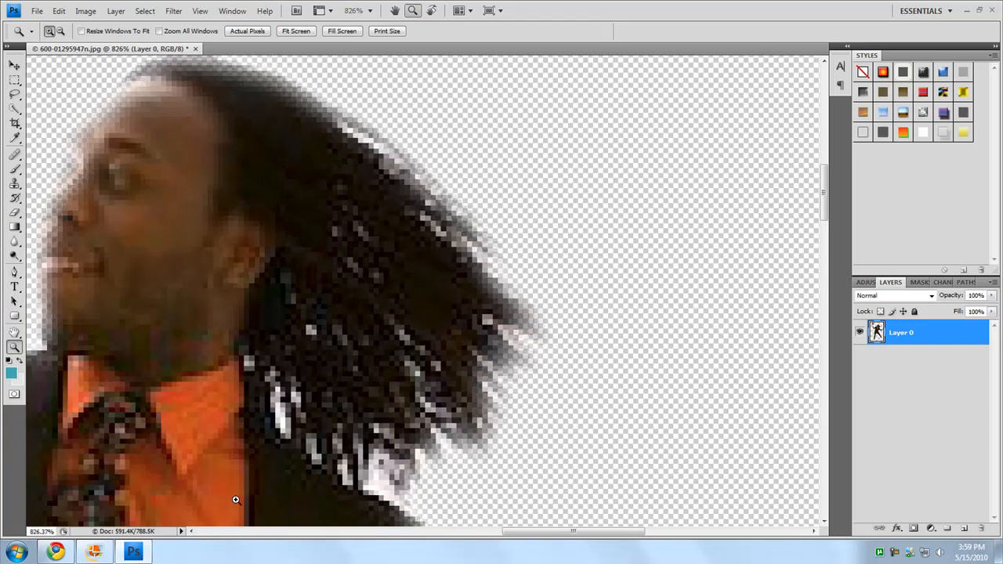
left_click_drag(224, 430, 191, 527)
scroll(258, 365, "up", 2)
left_click_drag(596, 178, 224, 497)
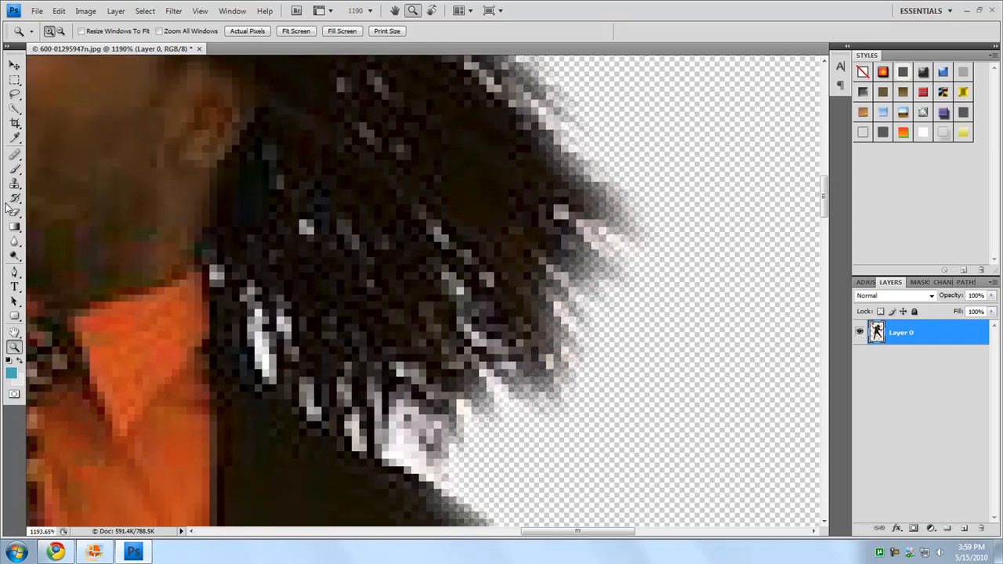
left_click(14, 212)
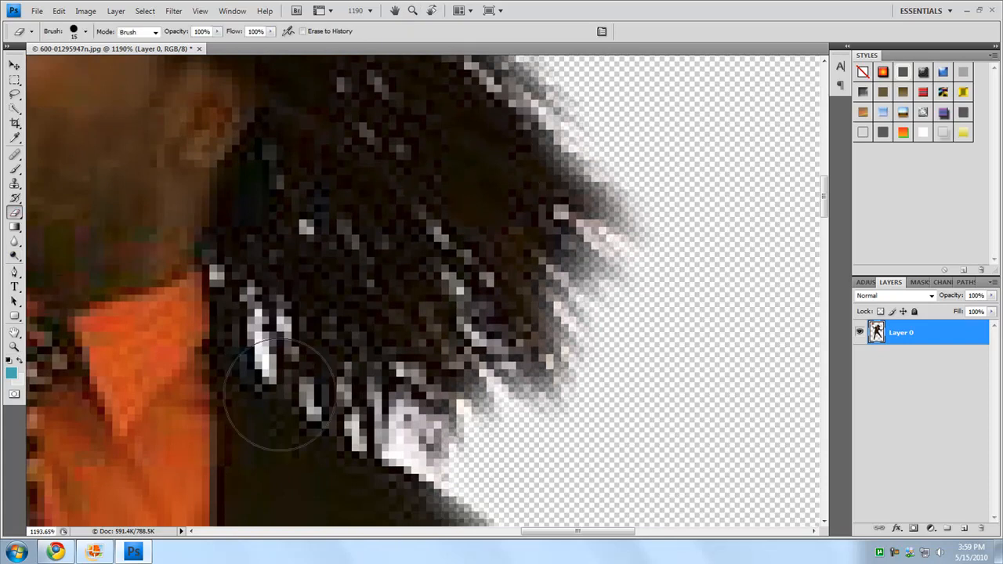
key("bracketleft")
key("bracketleft")
key("bracketleft")
key("bracketleft")
key("bracketleft")
key("bracketleft")
key("bracketleft")
key("bracketleft")
key("bracketleft")
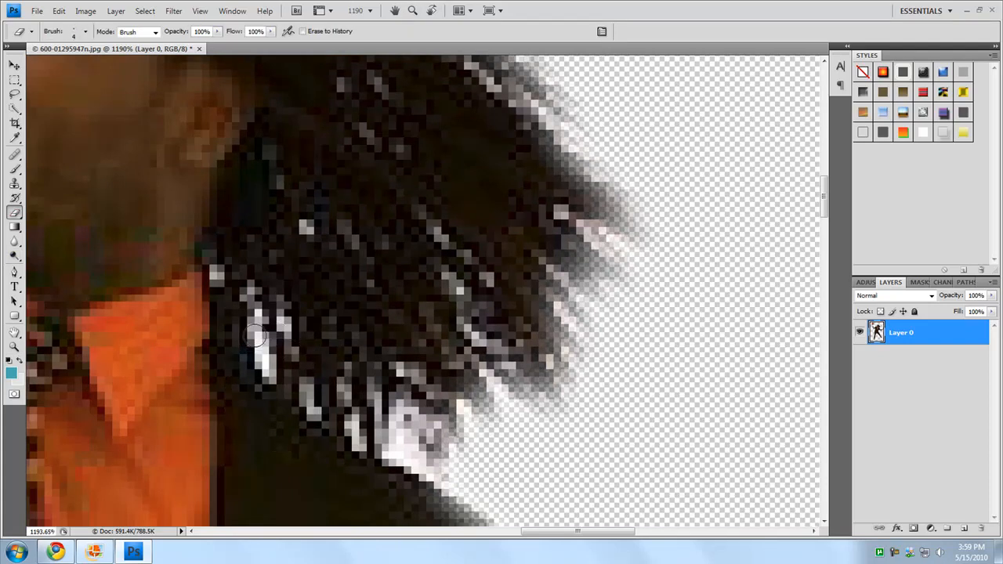
mouse_move(257, 339)
left_mouse_down()
mouse_move(251, 284)
mouse_move(263, 316)
left_mouse_up()
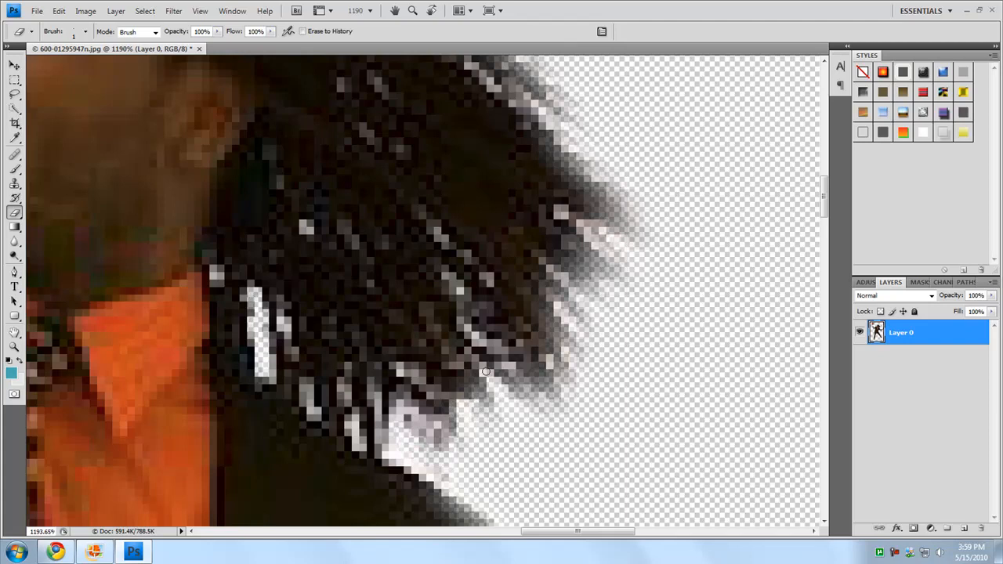
Erase the light fringe along the hair's outer tips and the white specks between the hair and shoulder with a 1 px eraser
mouse_move(518, 400)
left_mouse_down()
mouse_move(552, 404)
mouse_move(572, 356)
mouse_move(559, 290)
mouse_move(607, 261)
mouse_move(616, 232)
left_mouse_up()
scroll(556, 208, "up", 6)
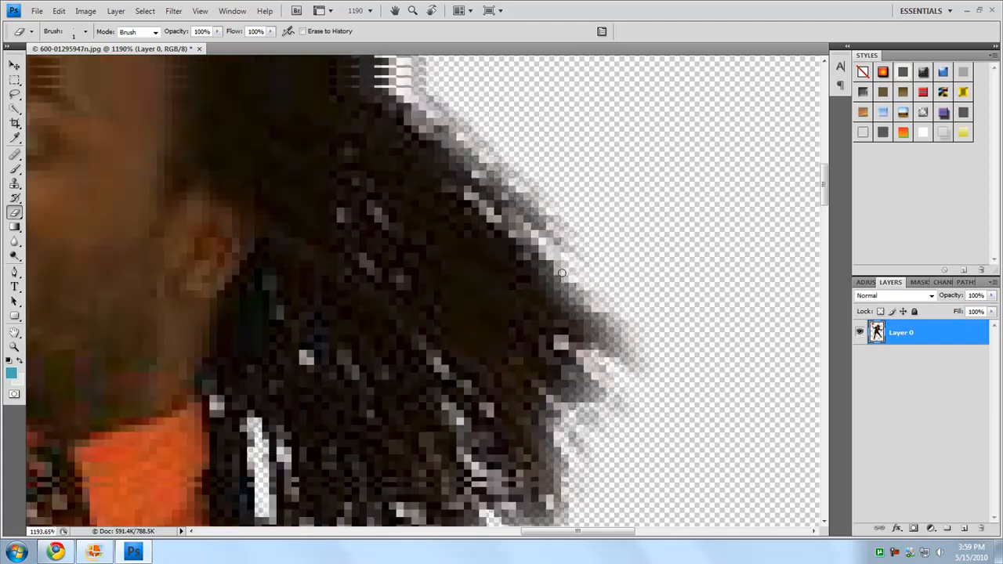
mouse_move(556, 208)
left_mouse_down()
mouse_move(502, 200)
mouse_move(492, 174)
mouse_move(475, 182)
mouse_move(558, 261)
left_mouse_up()
scroll(558, 261, "down", 5)
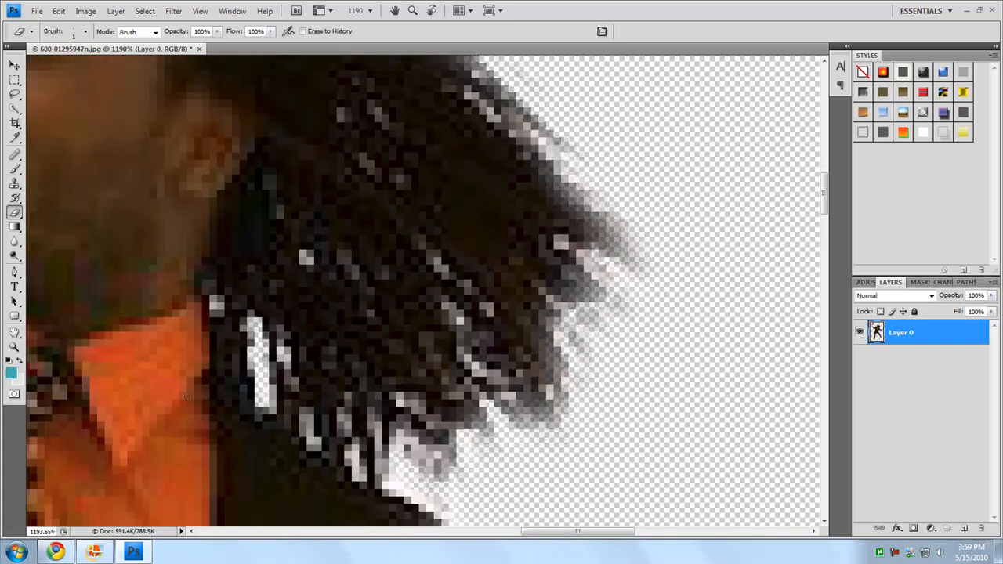
mouse_move(289, 387)
left_mouse_down()
mouse_move(385, 463)
mouse_move(278, 413)
mouse_move(269, 387)
mouse_move(349, 472)
mouse_move(291, 401)
mouse_move(262, 395)
mouse_move(268, 345)
mouse_move(278, 389)
mouse_move(301, 397)
left_mouse_up()
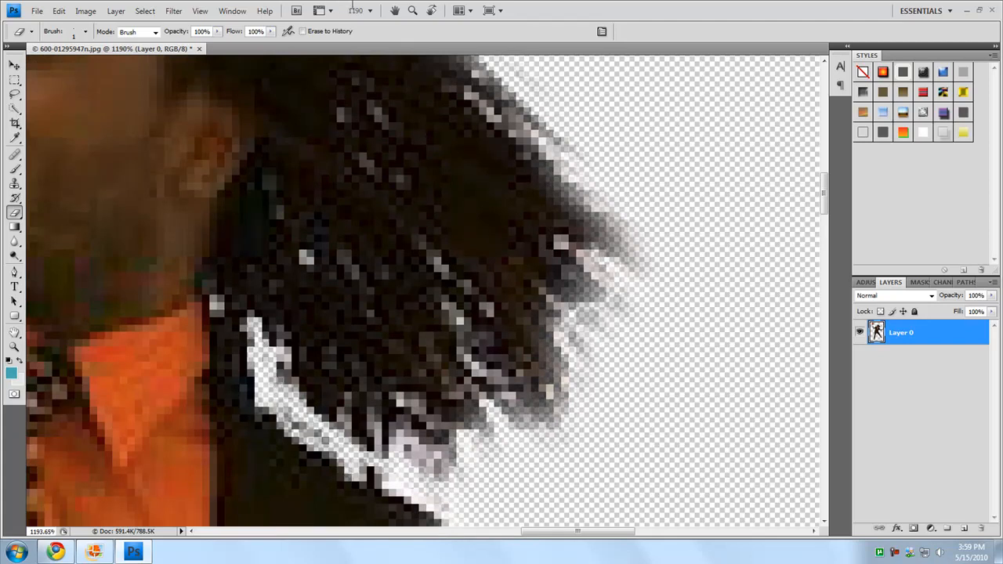
Undo the hair erasing and step back to before the last background deletion
left_click(370, 10)
left_click(362, 53)
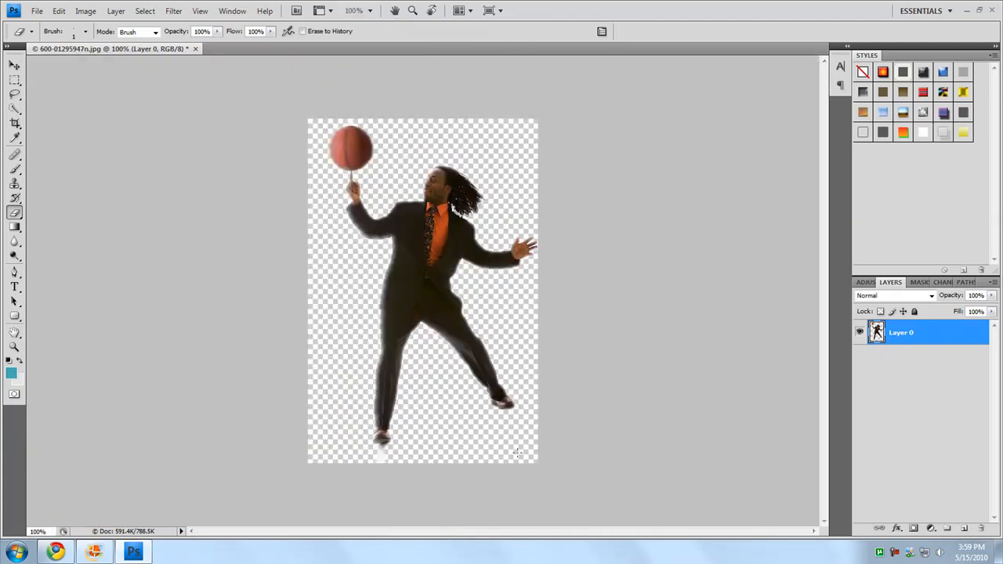
left_click(412, 10)
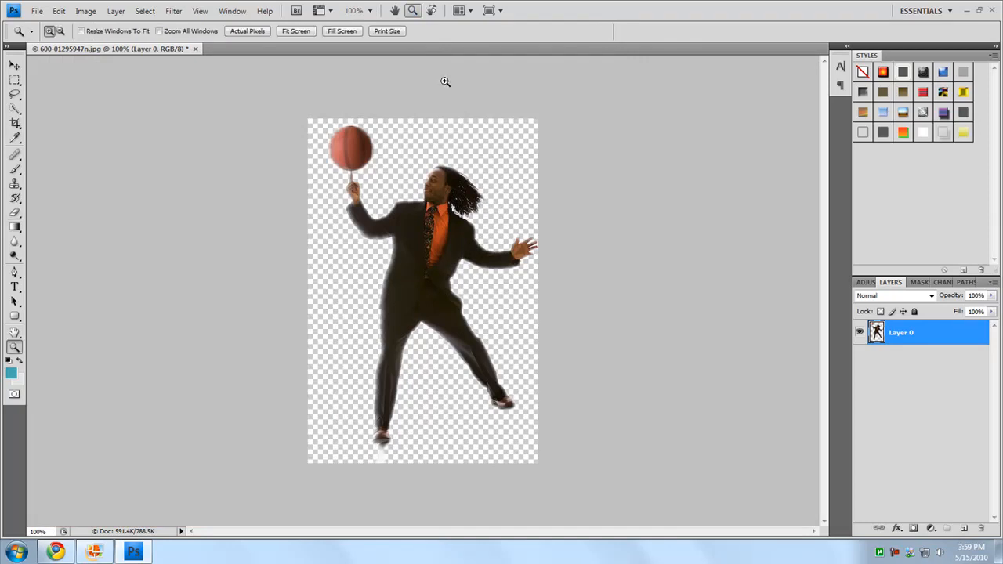
left_click_drag(424, 237, 419, 236)
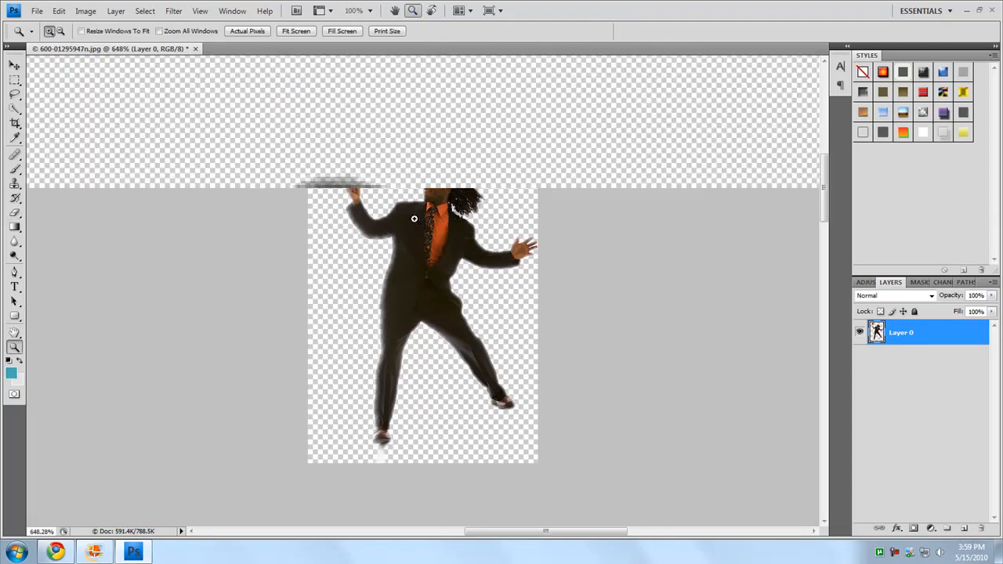
key("ctrl+alt+z")
key("ctrl+alt+z")
key("ctrl+alt+z")
key("ctrl+alt+z")
key("ctrl+alt+z")
key("ctrl+alt+z")
key("ctrl+alt+z")
key("ctrl+alt+z")
key("ctrl+alt+z")
key("ctrl+alt+z")
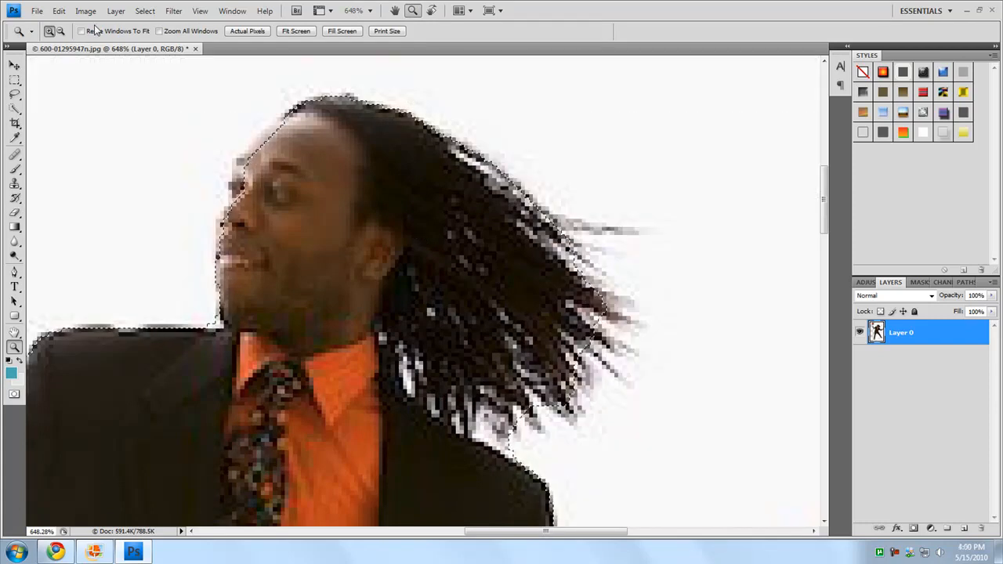
Step forward to reapply the background deletion and deselect the area around the man
left_click(59, 11)
left_click(94, 37)
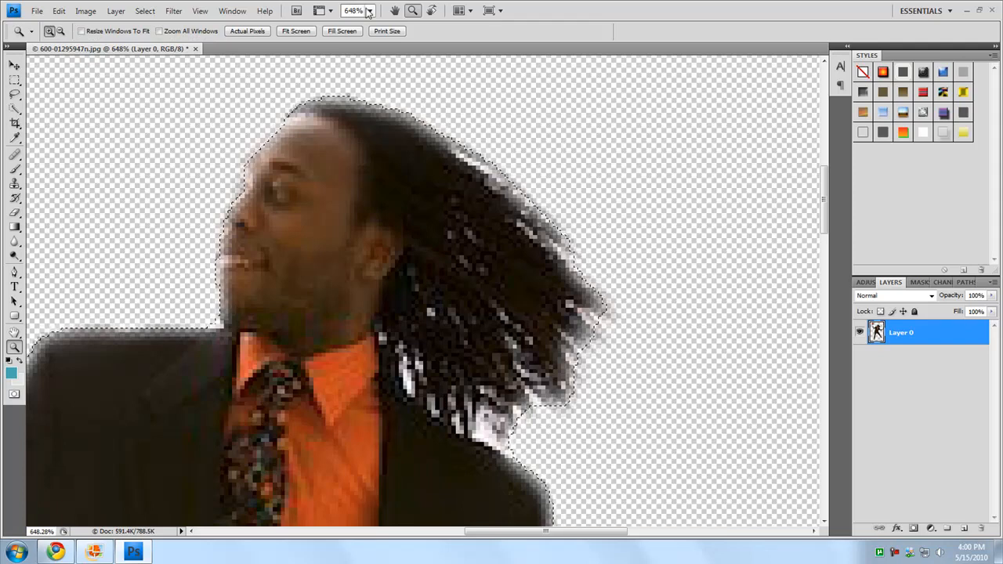
left_click(370, 10)
left_click(362, 53)
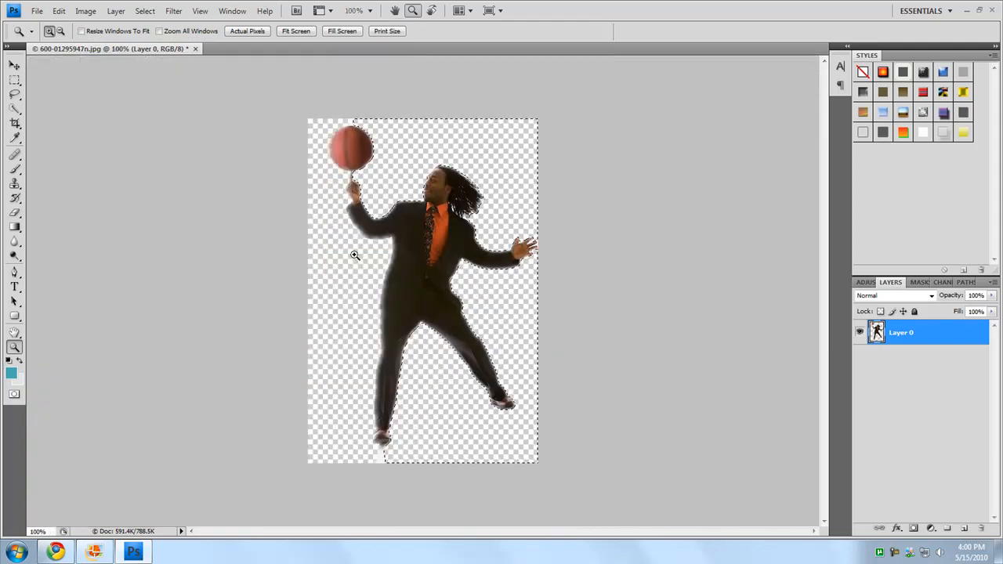
key("ctrl+d")
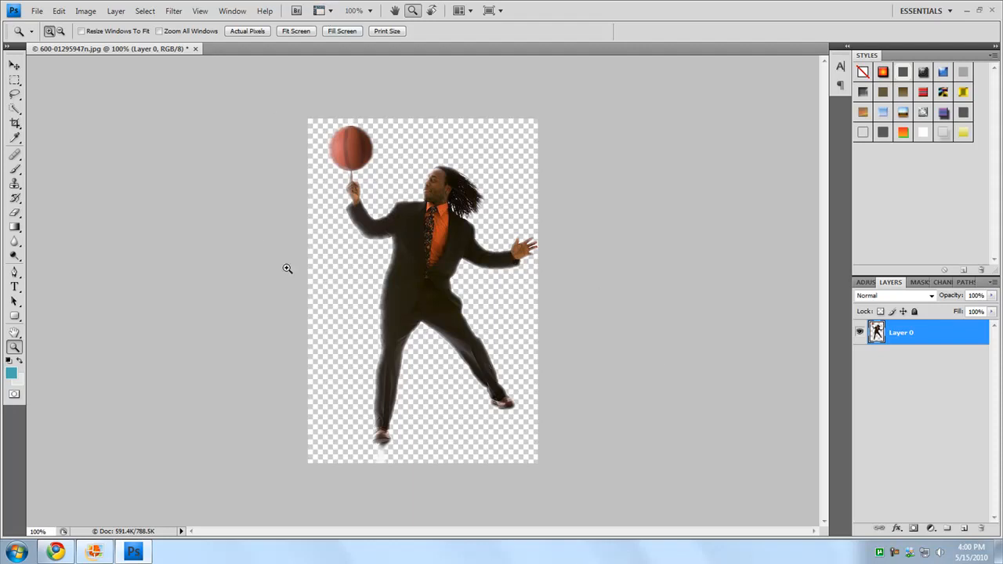
Switch to Chrome and return to the Google Images results for "person with a white background"
left_click(55, 552)
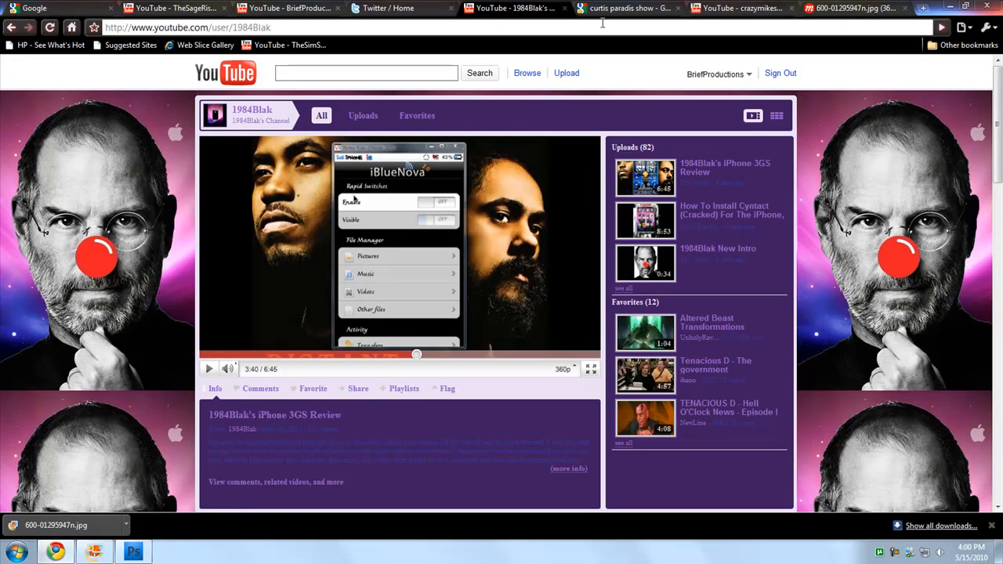
left_click(851, 8)
left_click(12, 28)
left_click(12, 29)
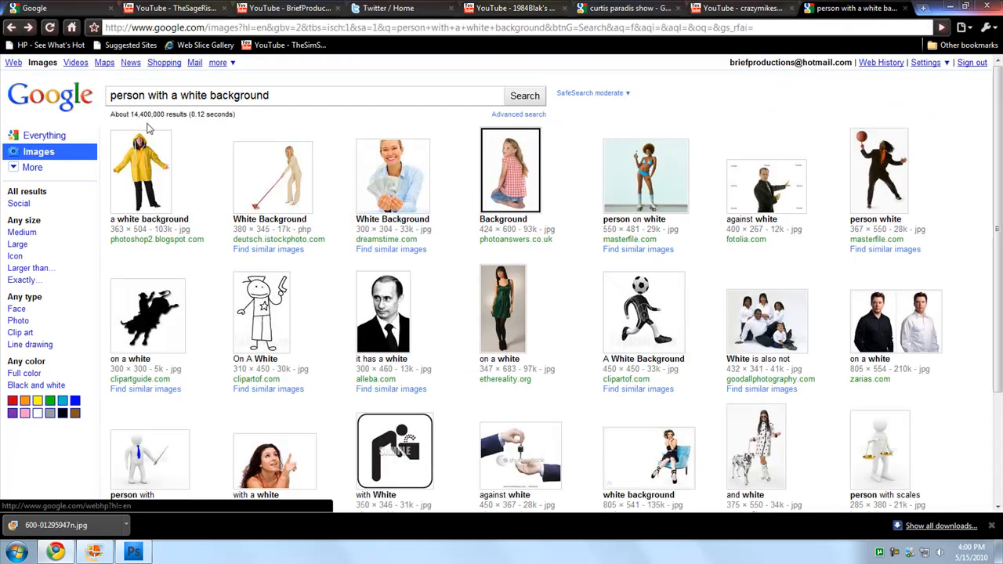
Search Google Images for "park", limit the results to large images and browse them
left_click_drag(274, 94, 115, 94)
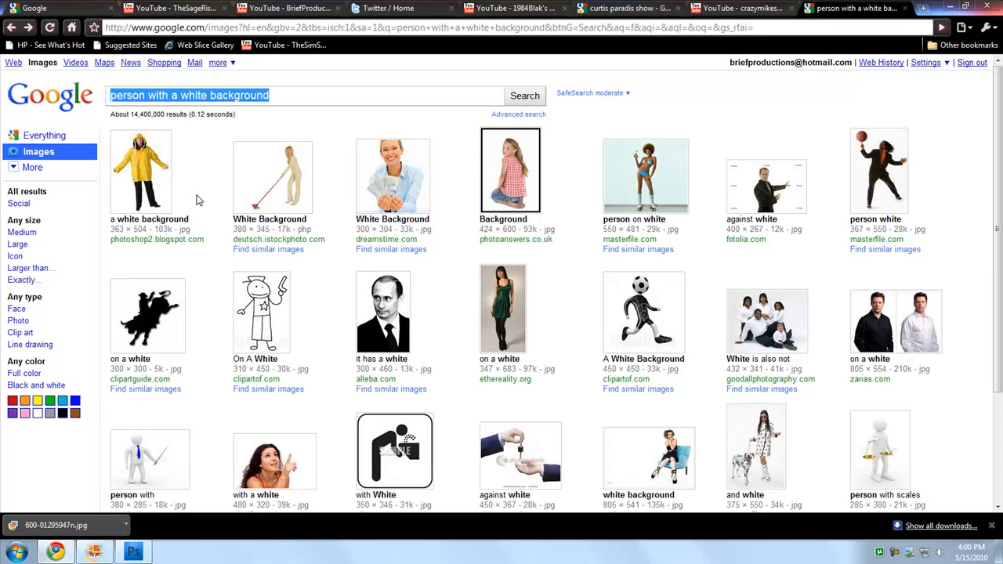
type("park")
key("Return")
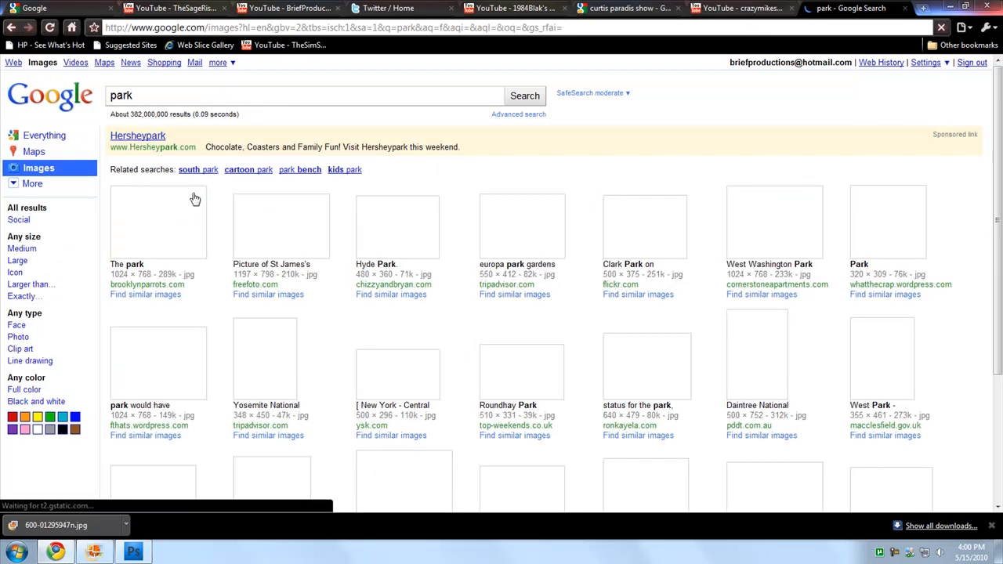
left_click(16, 263)
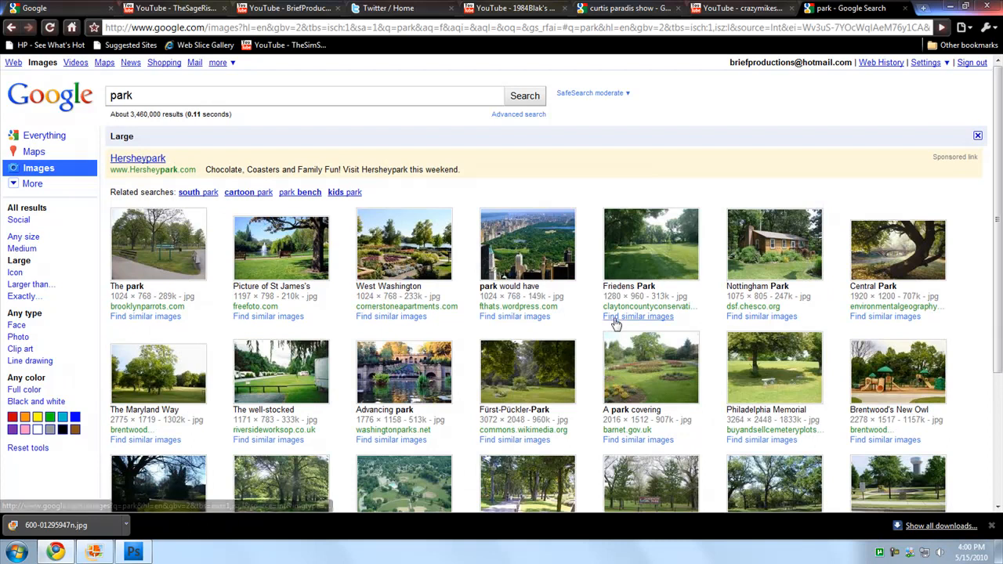
scroll(608, 326, "down", 3)
scroll(470, 236, "up", 3)
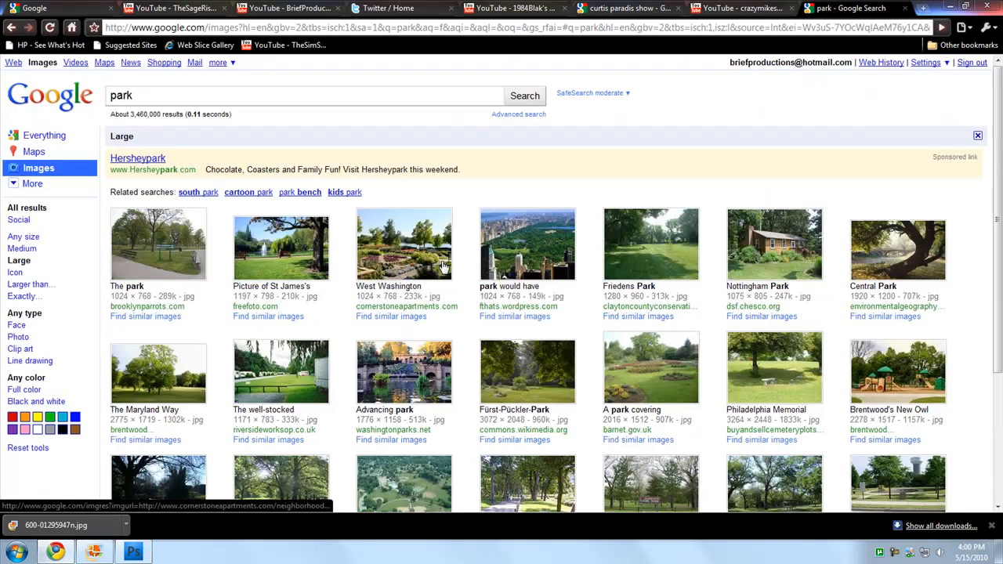
Replace the image search with "basketball court"
left_click_drag(157, 95, 79, 91)
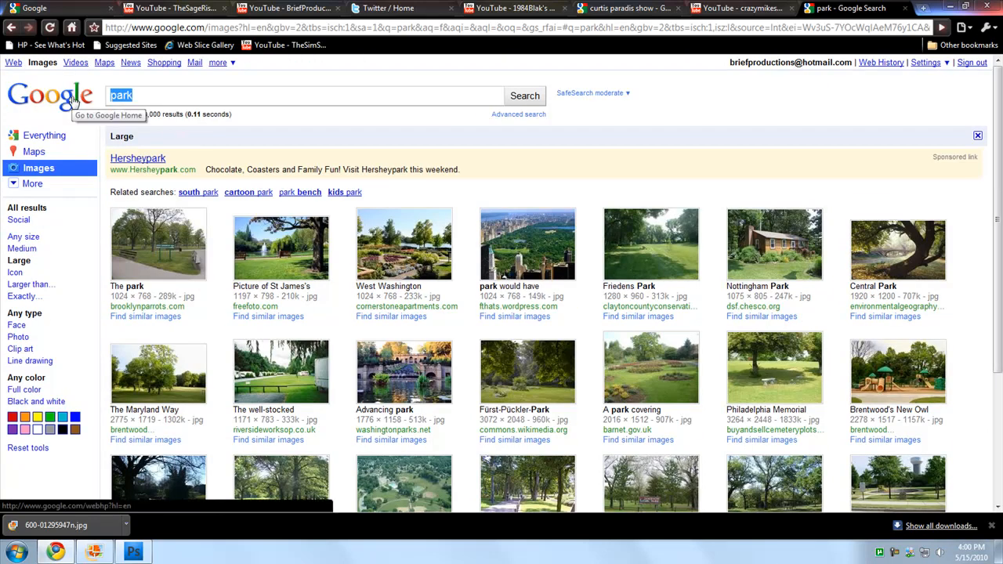
type("basket")
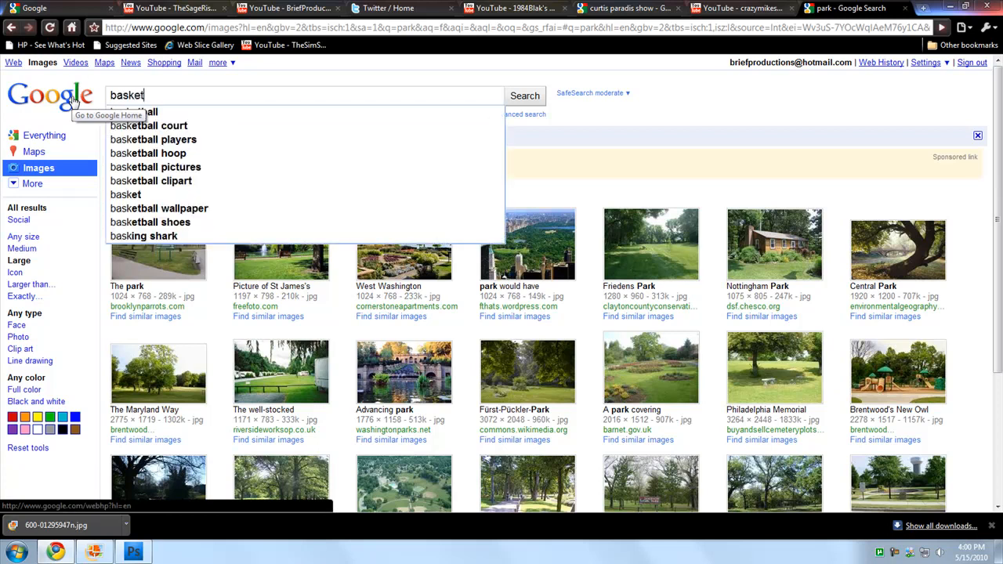
type("ball court")
key("Return")
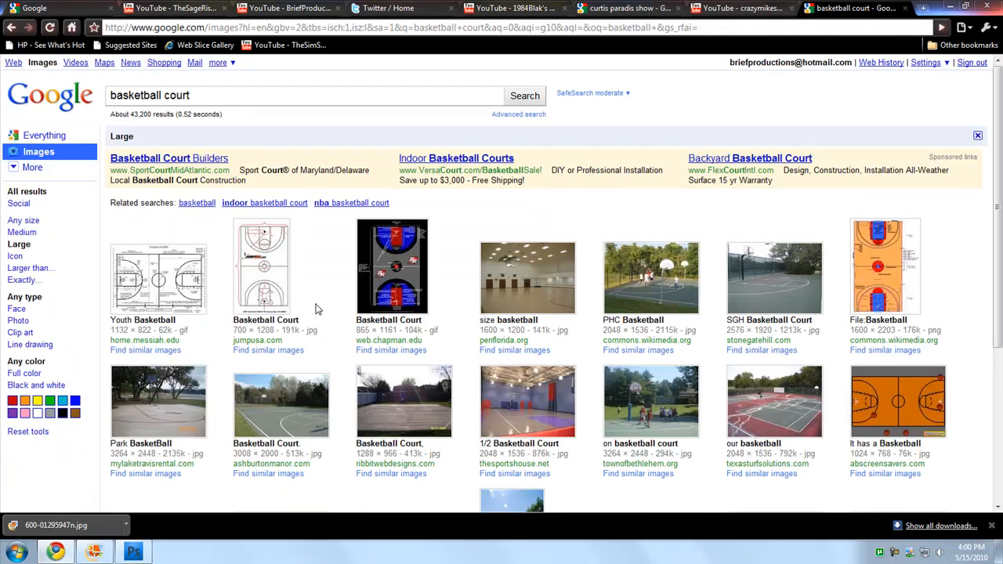
View the outdoor "SGH Basketball Court" photo from stonegatehill.com at full size and return to the image results
left_click(773, 315)
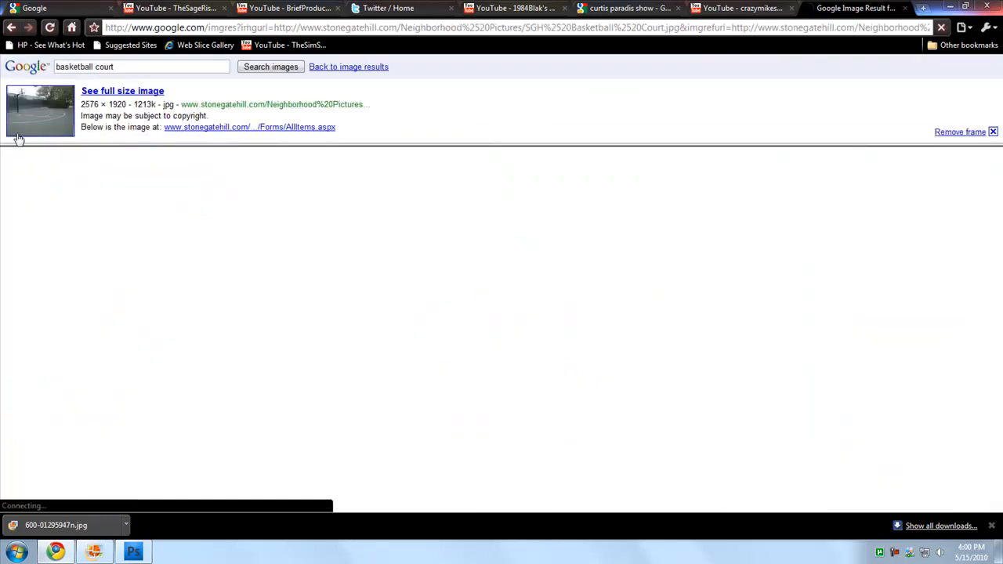
left_click(36, 132)
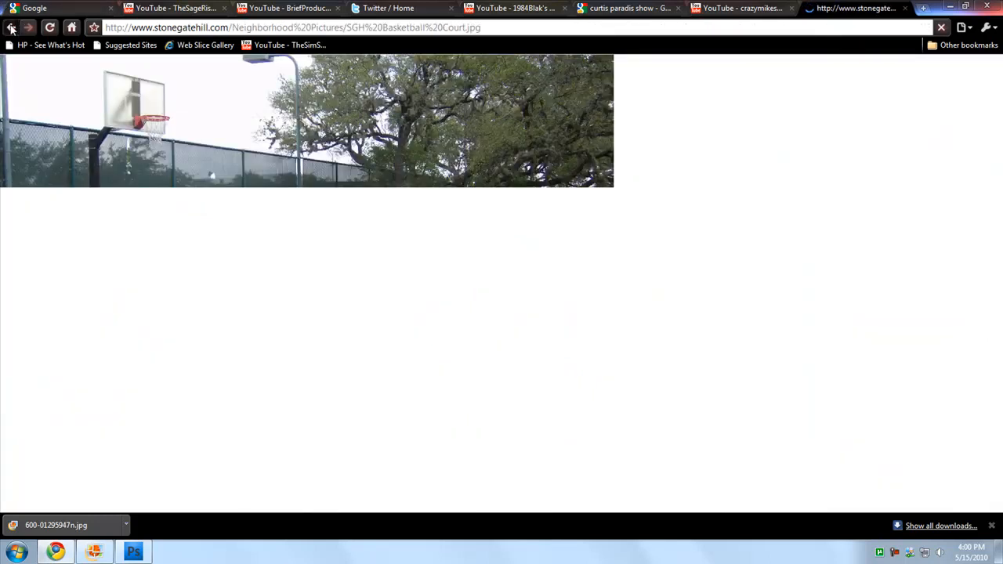
left_click(12, 28)
left_click(12, 28)
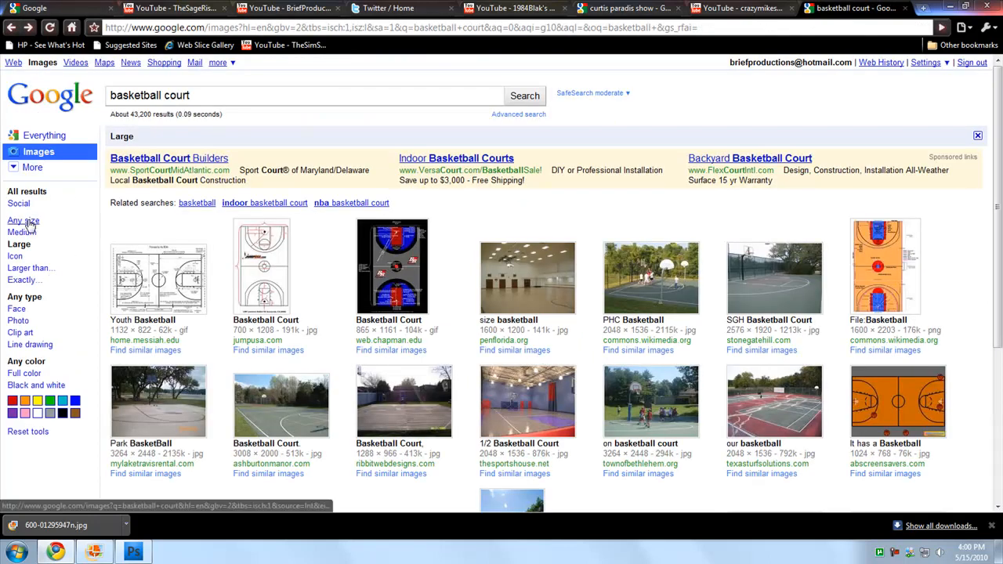
Show basketball court images of any size and open the indoor court photo from wesleyan.edu at full size
left_click(25, 221)
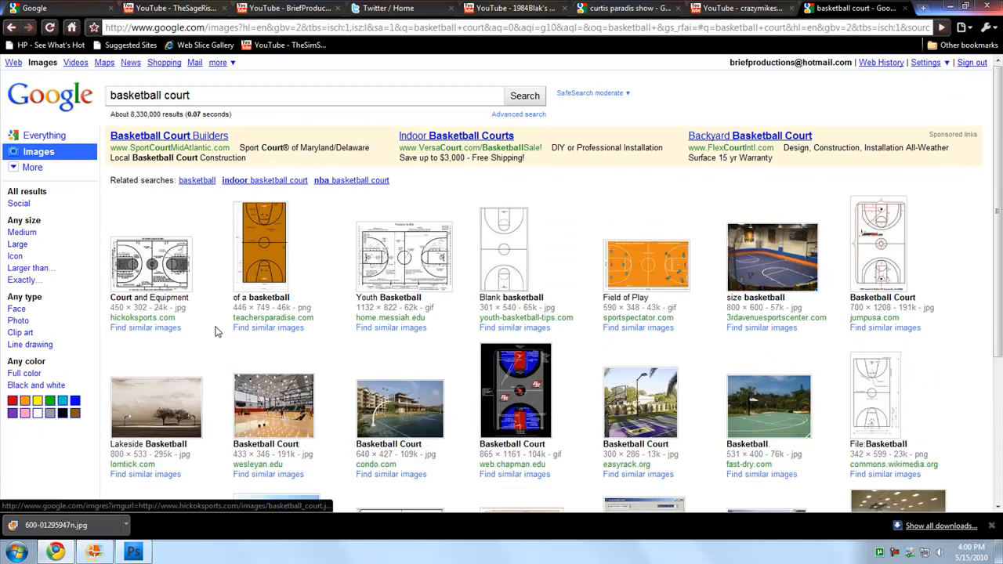
left_click(262, 396)
left_click(43, 119)
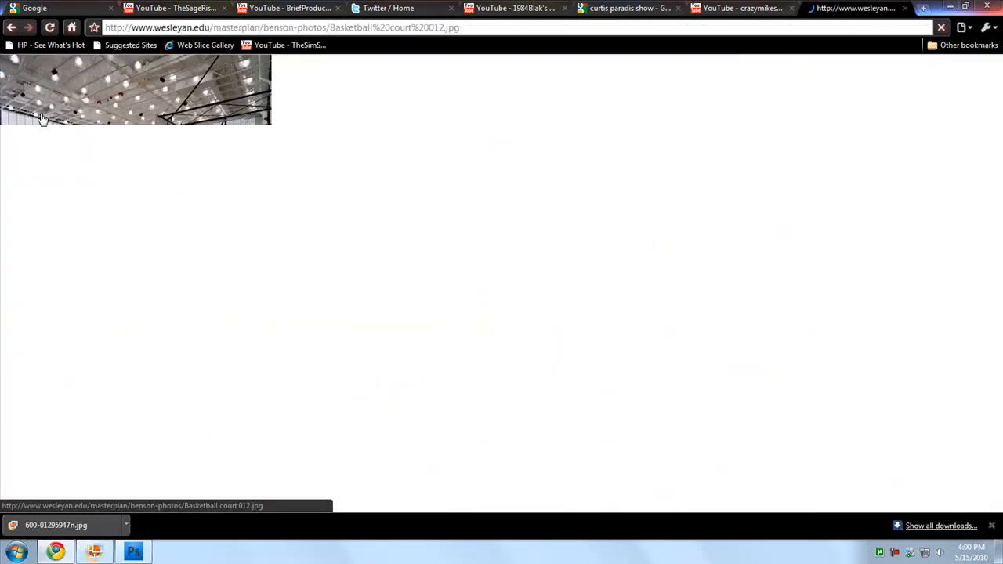
right_click(96, 202)
left_click(119, 209)
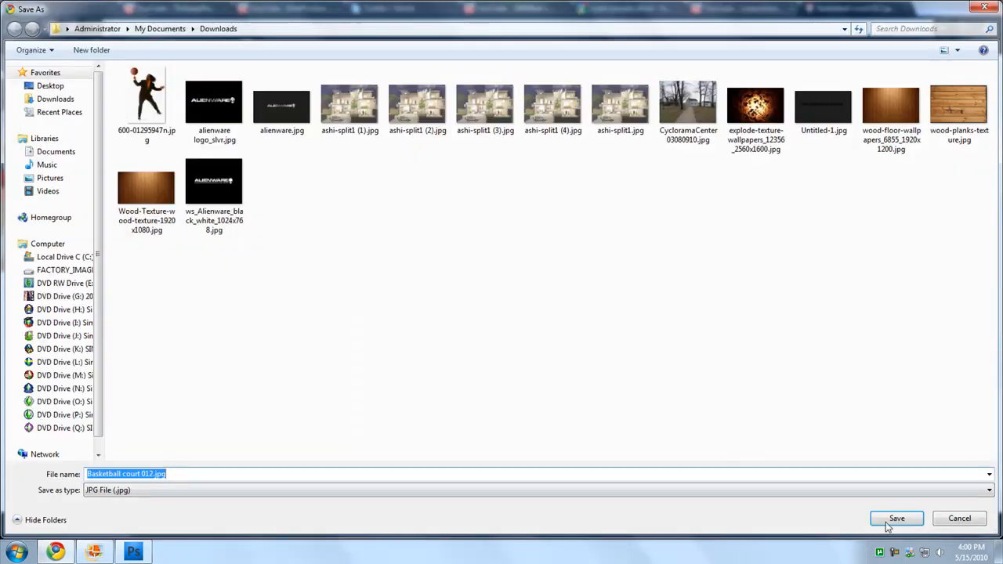
Switch to Photoshop, start opening a file and show the JPEG files in Downloads as large icons
left_click(894, 519)
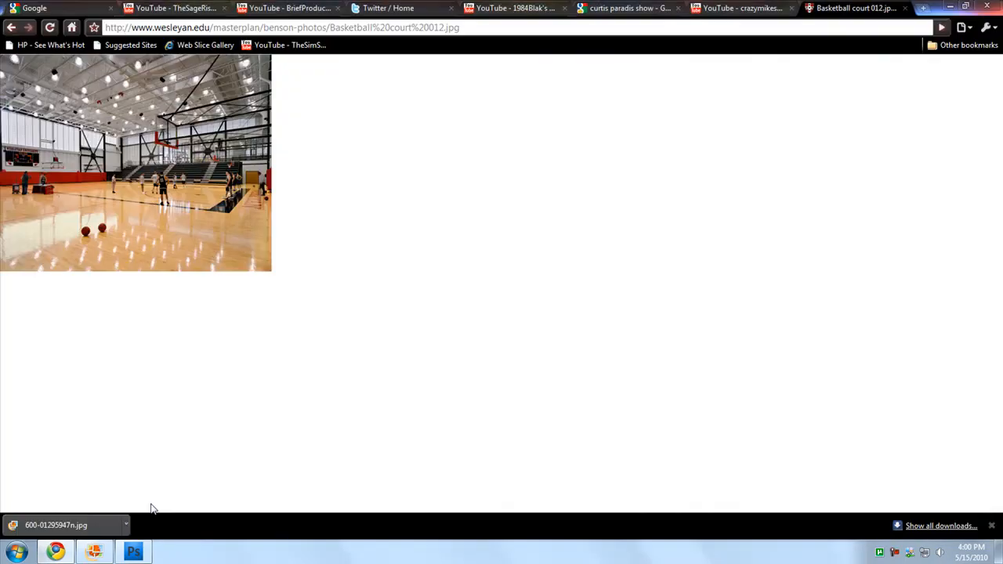
left_click(133, 552)
left_click(35, 11)
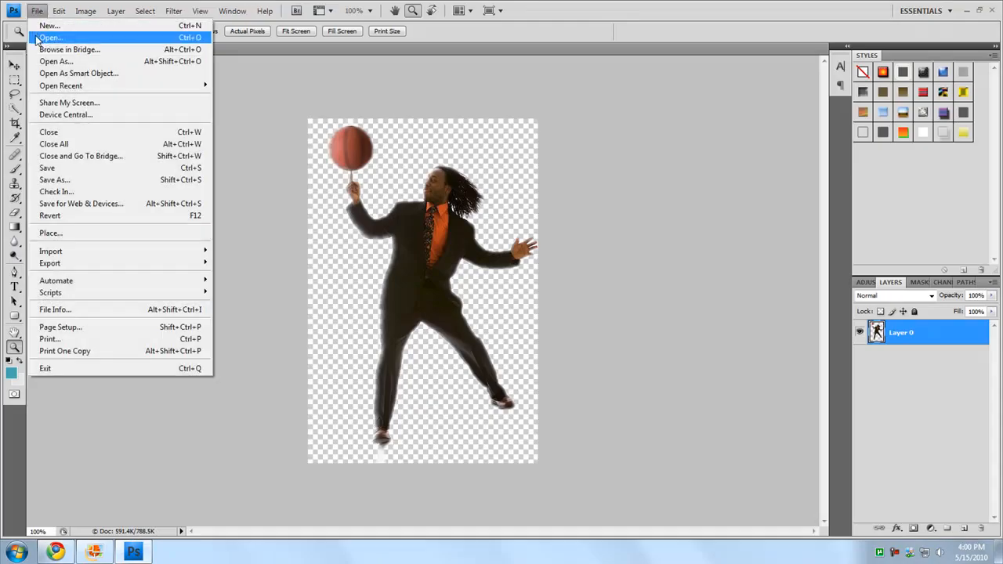
left_click(43, 36)
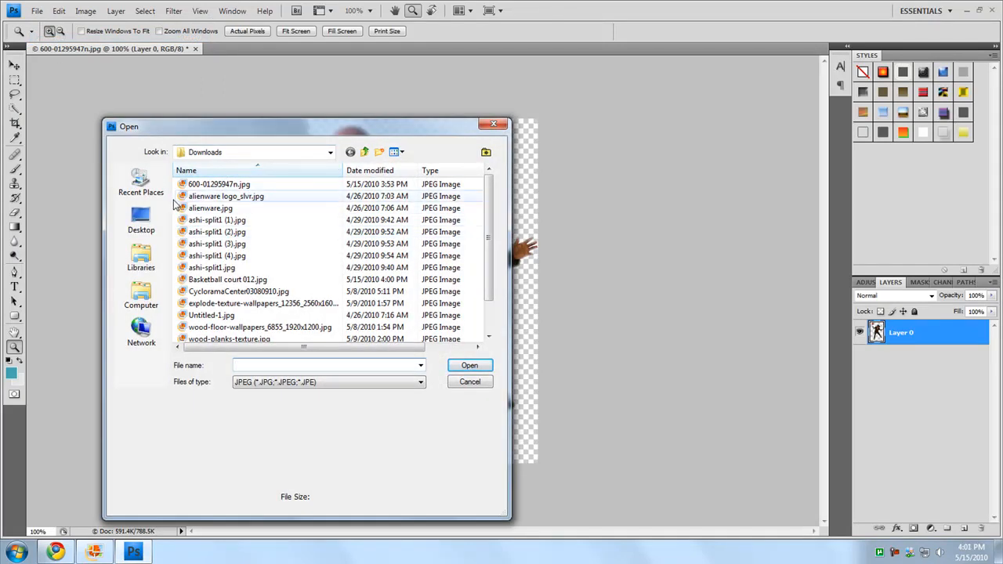
right_click(174, 202)
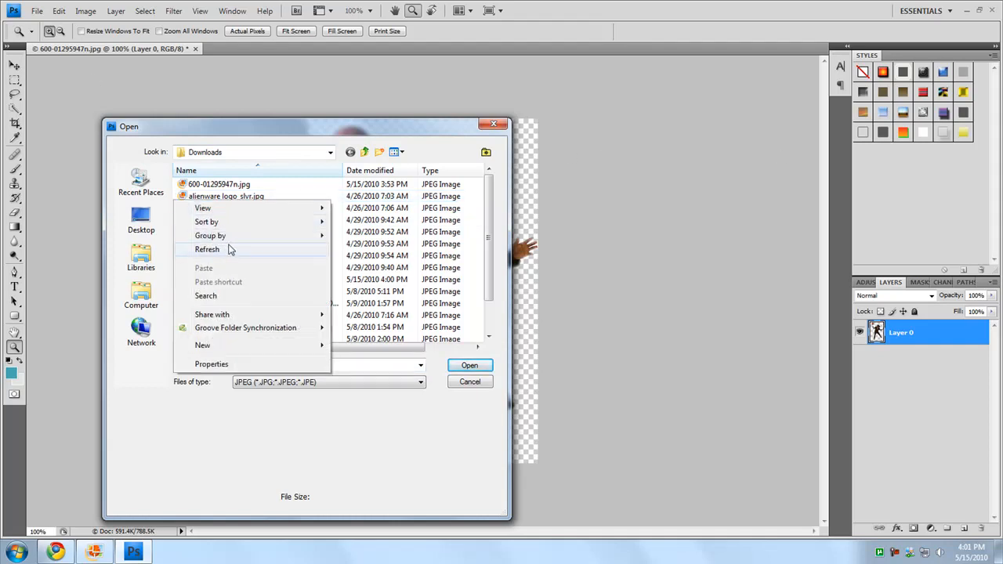
mouse_move(322, 212)
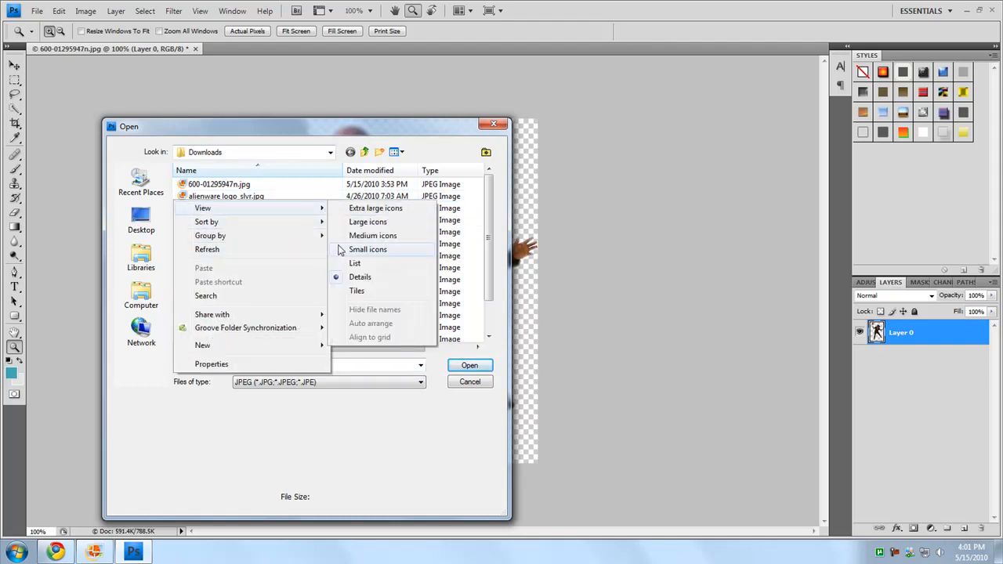
left_click(345, 223)
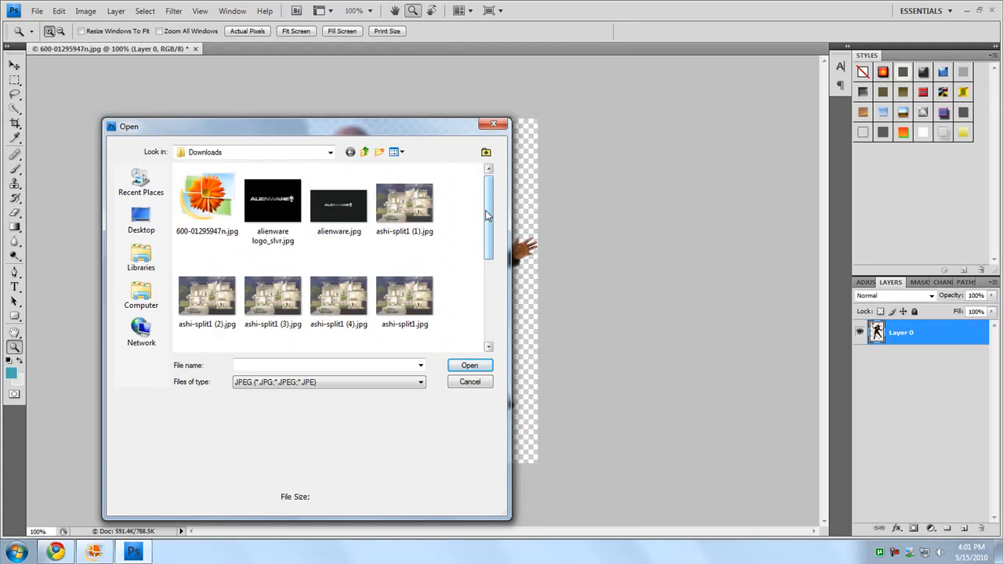
Open the Basketball court 012.jpg photo from the Downloads folder
left_click_drag(490, 215, 490, 313)
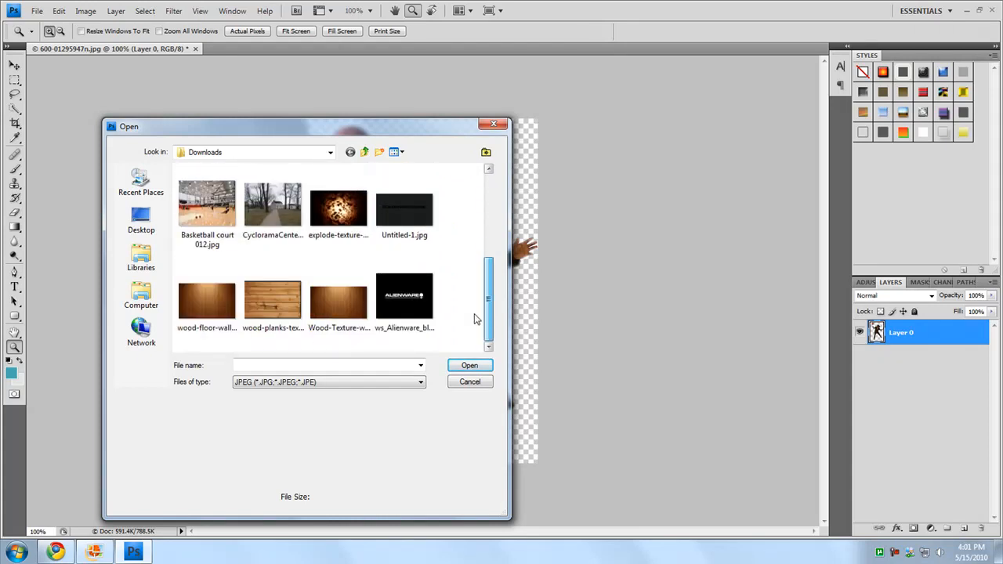
double_click(202, 196)
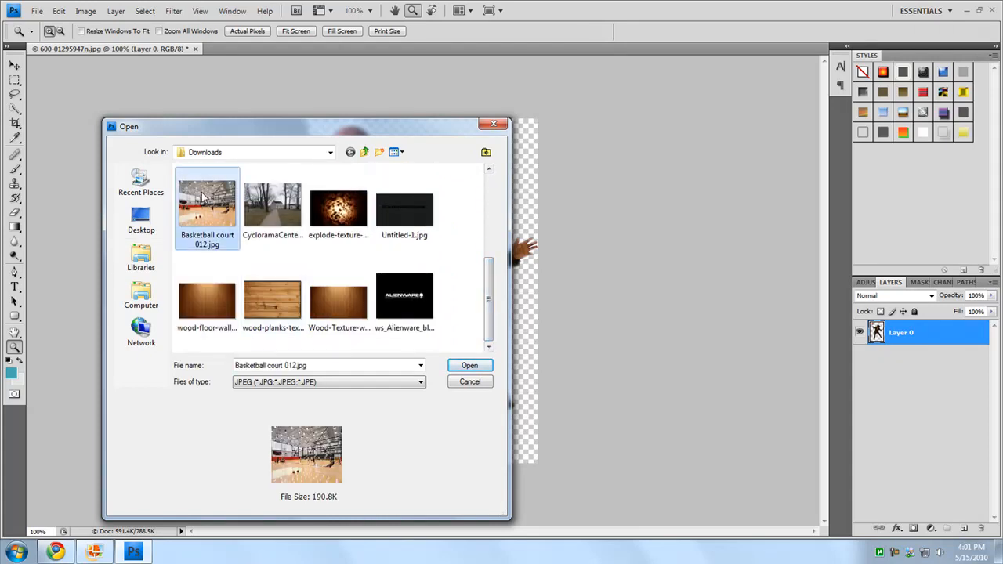
left_click(554, 287)
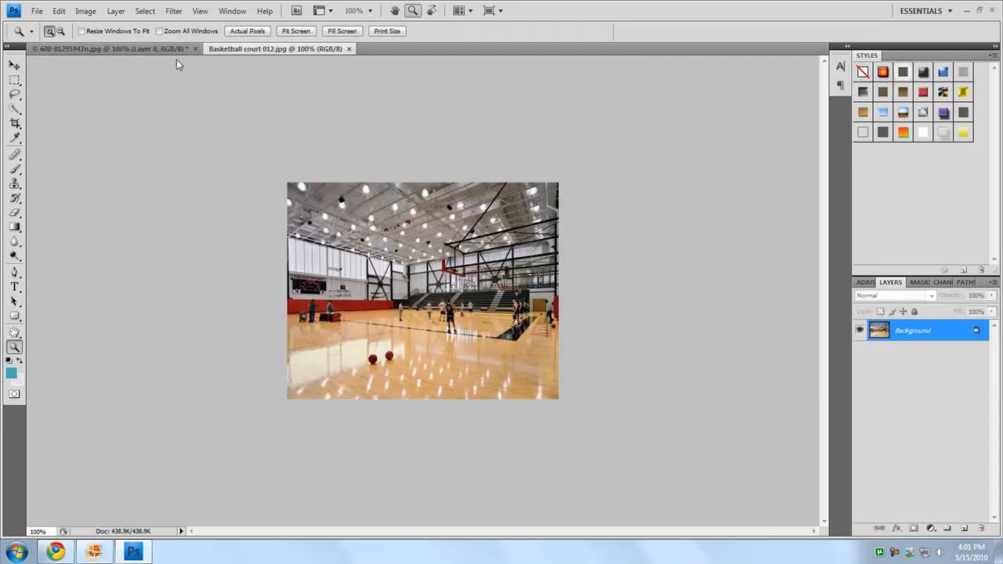
left_click(136, 48)
left_click(252, 47)
left_click(146, 49)
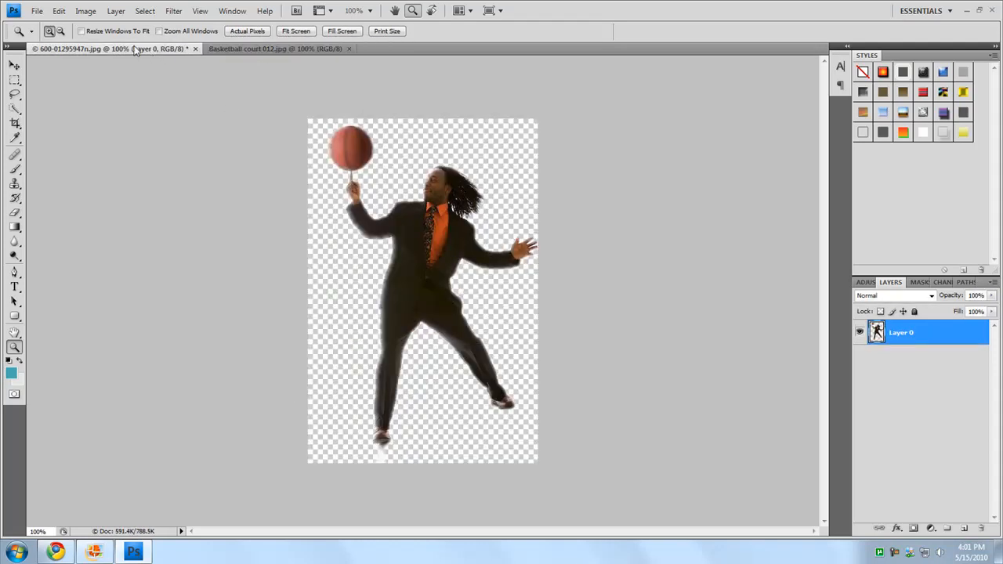
left_click_drag(60, 49, 42, 182)
left_click_drag(138, 167, 160, 124)
Copy the cut-out man into the basketball court image with the Move tool and close his source document
left_click(14, 68)
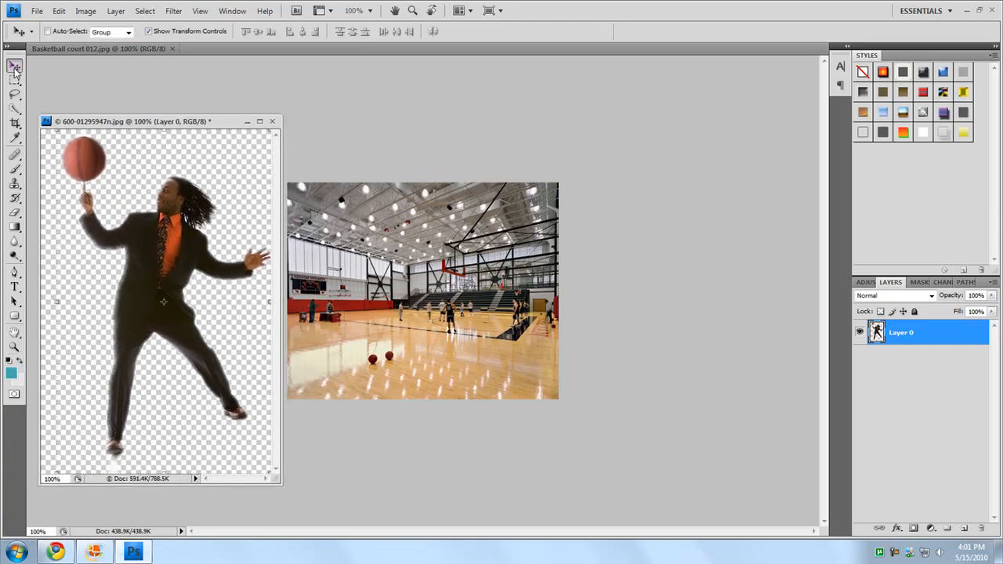
left_click_drag(180, 279, 407, 209)
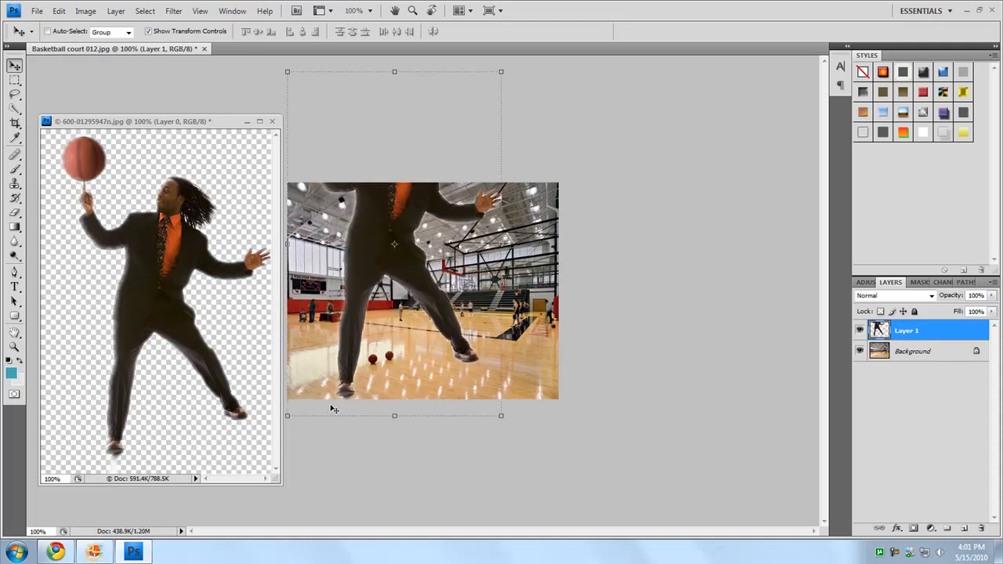
left_click(272, 121)
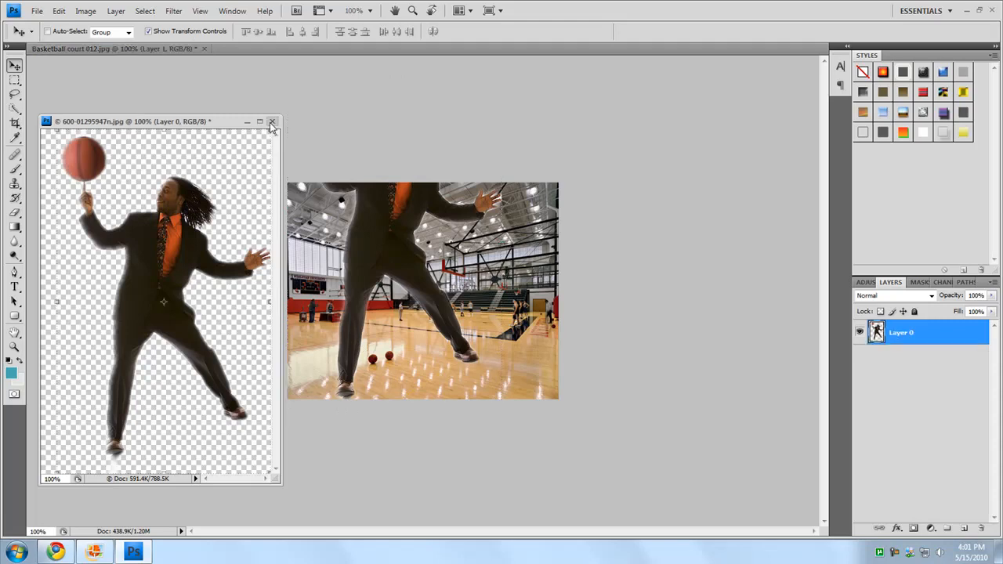
left_click(492, 212)
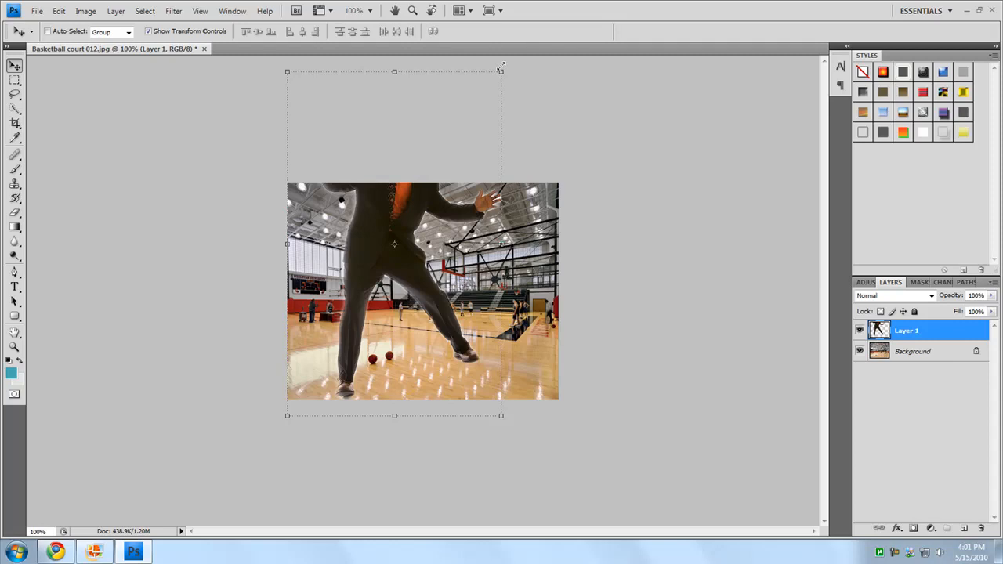
Scale the man proportionally to about 54.4% and shift him up and right to stand on the court floor
left_click_drag(505, 69, 411, 225)
key("Up")
key("Up")
key("Up")
key("Up")
key("Up")
key("Up")
key("Up")
key("Up")
key("Up")
key("Up")
key("Up")
key("Up")
key("Up")
key("Up")
key("Up")
key("Up")
key("Up")
key("Up")
key("Up")
key("Up")
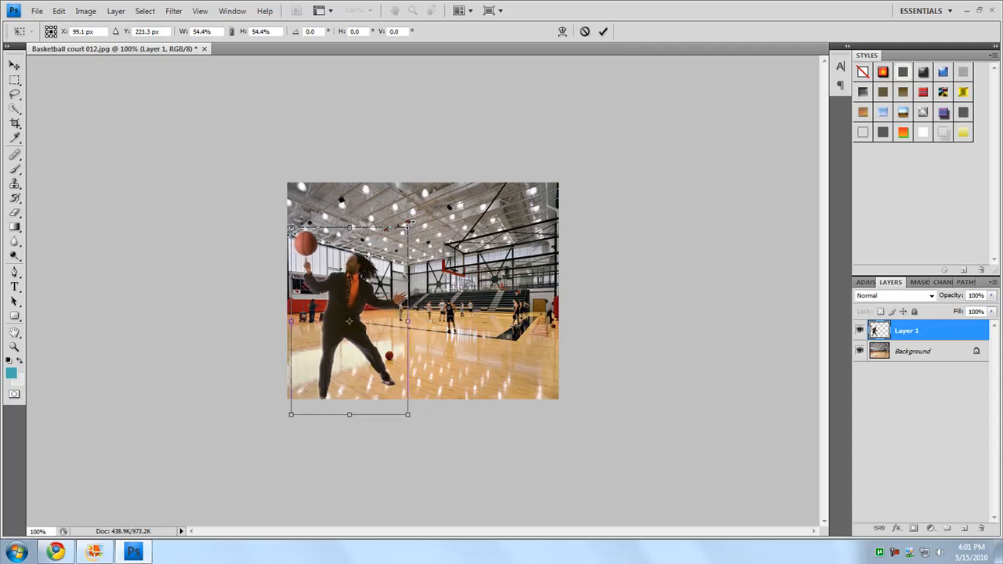
key("Right")
key("Right")
key("Right")
key("Right")
key("Right")
key("Right")
key("Right")
key("Right")
key("Right")
key("Right")
key("Right")
key("Right")
key("Right")
key("Right")
key("Right")
key("Right")
key("Right")
key("Right")
key("Right")
key("Right")
key("Right")
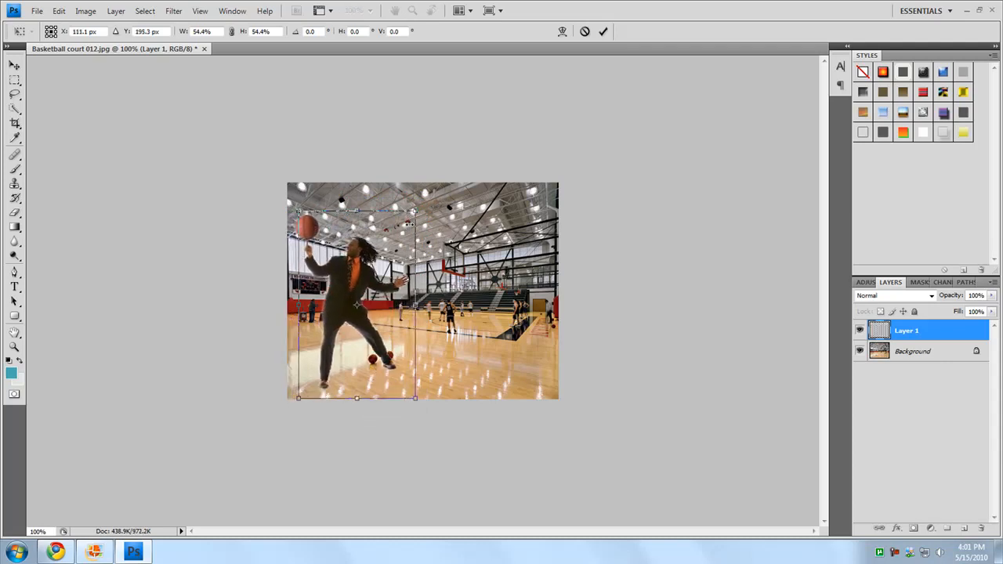
key("Right")
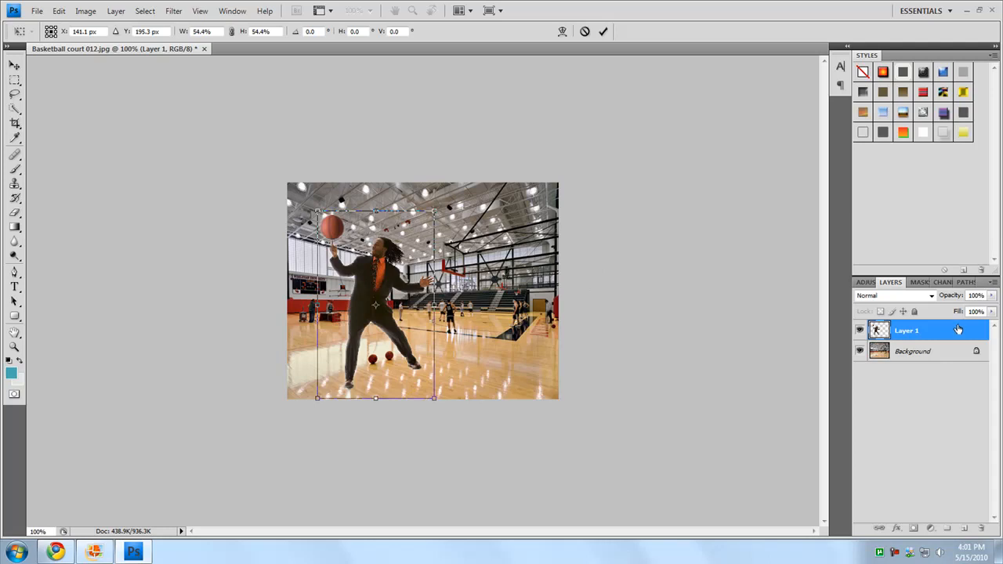
key("Return")
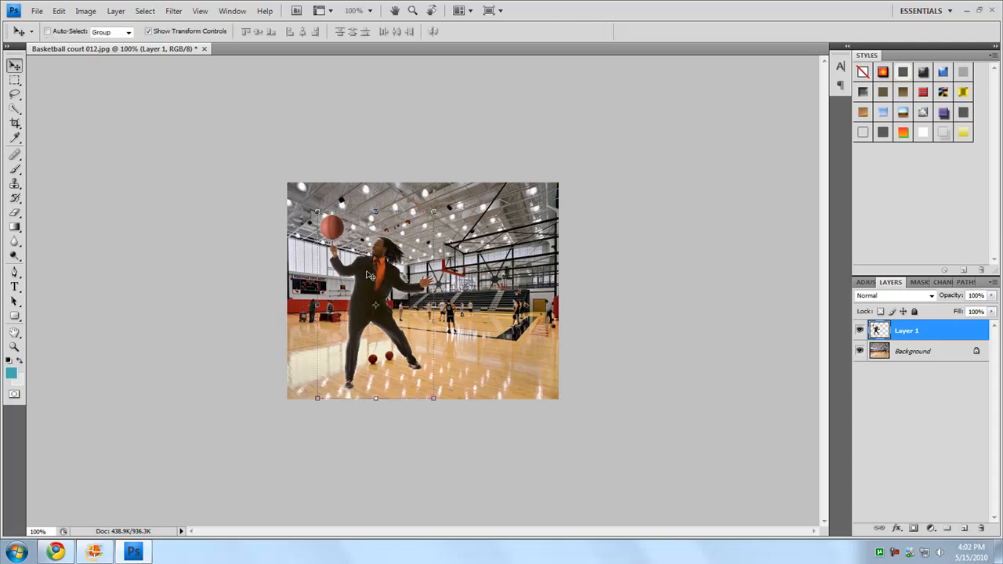
Duplicate the man's layer and set the copy's fill opacity to 0% in its blending options
right_click(943, 335)
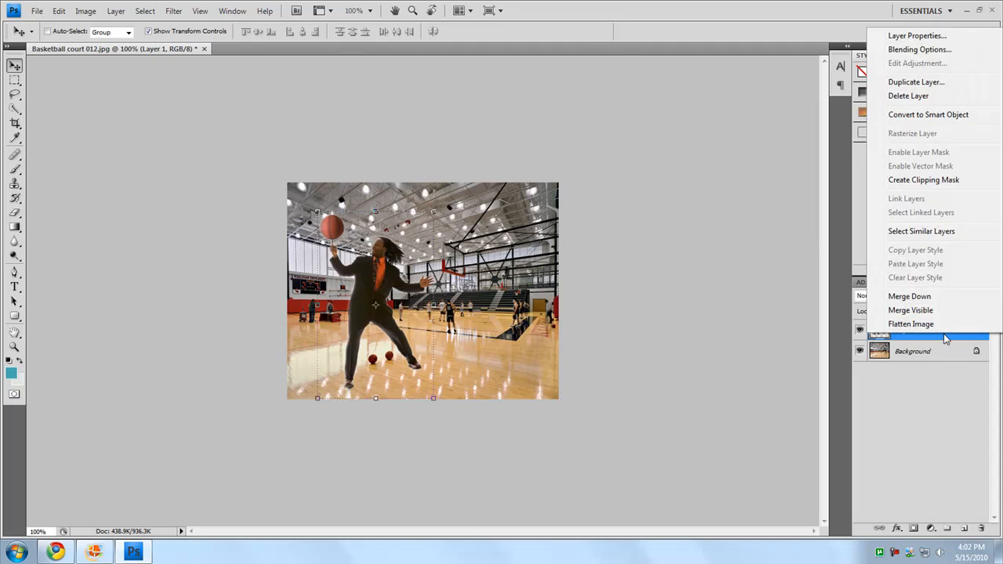
left_click(923, 83)
left_click(599, 168)
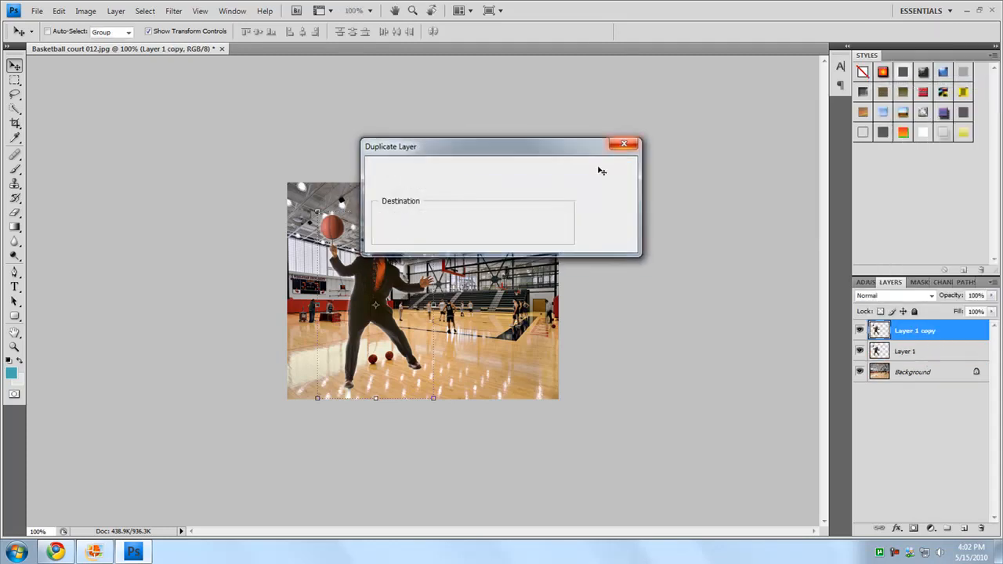
double_click(927, 333)
left_click_drag(541, 202, 582, 171)
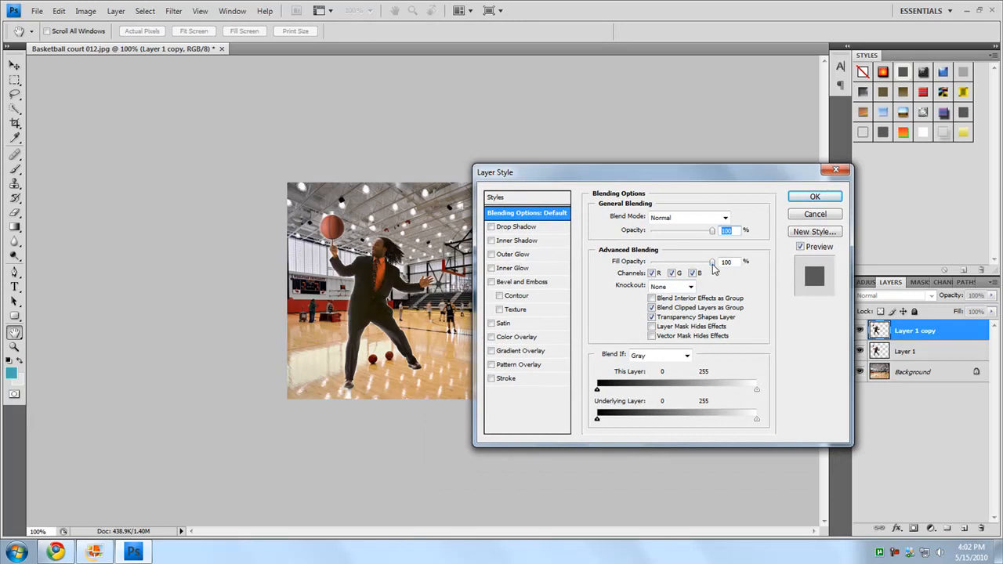
left_click_drag(712, 265, 608, 267)
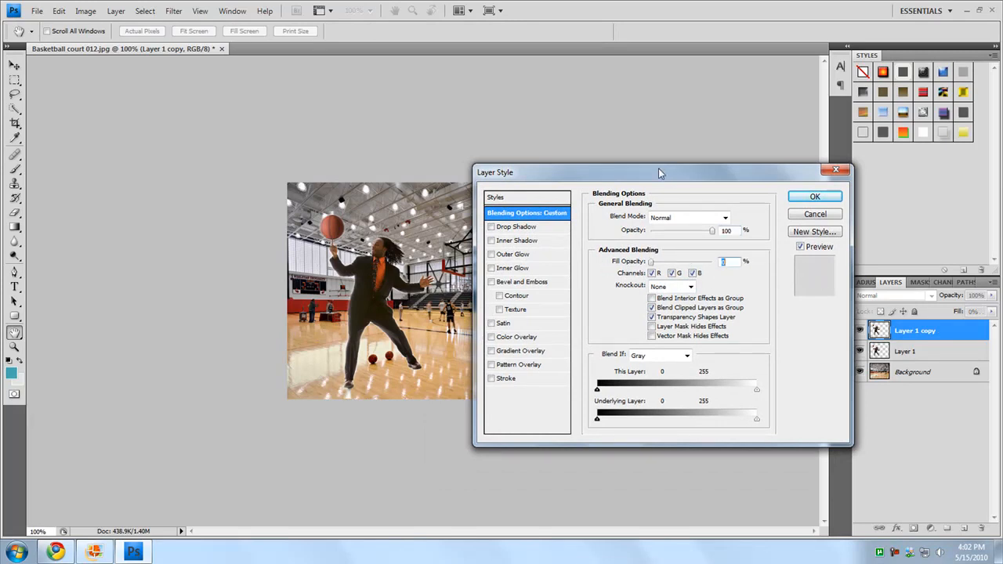
Add a Multiply drop shadow to the duplicate layer with a distance of 4 px
left_click_drag(659, 173, 611, 170)
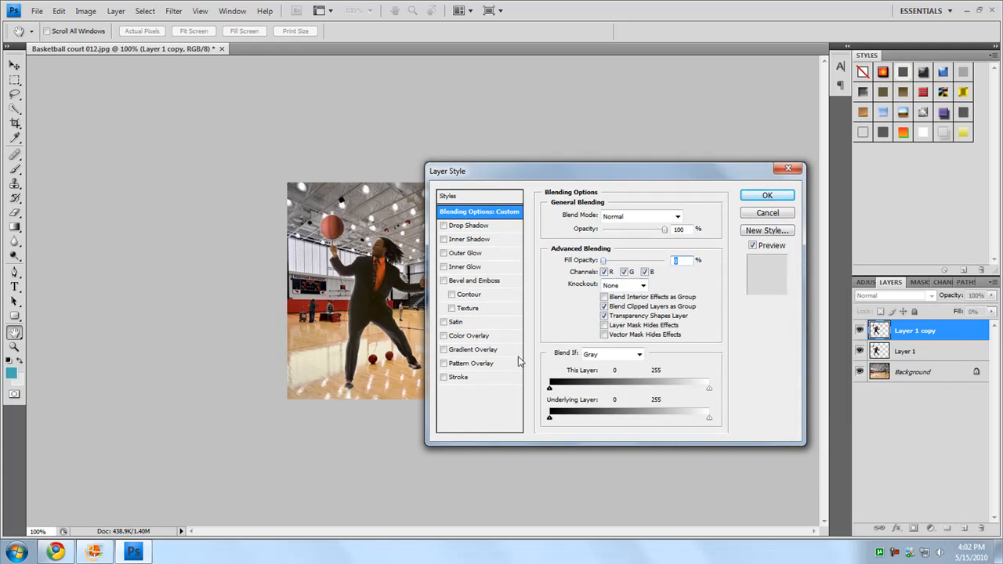
left_click(469, 228)
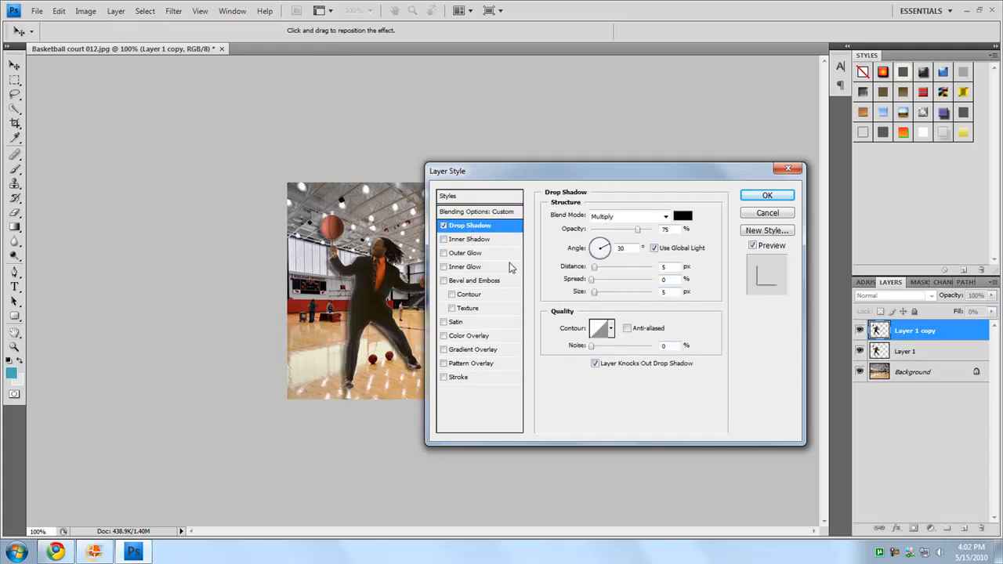
mouse_move(594, 269)
left_mouse_down()
mouse_move(654, 290)
mouse_move(596, 296)
mouse_move(604, 283)
mouse_move(585, 284)
mouse_move(593, 269)
left_mouse_up()
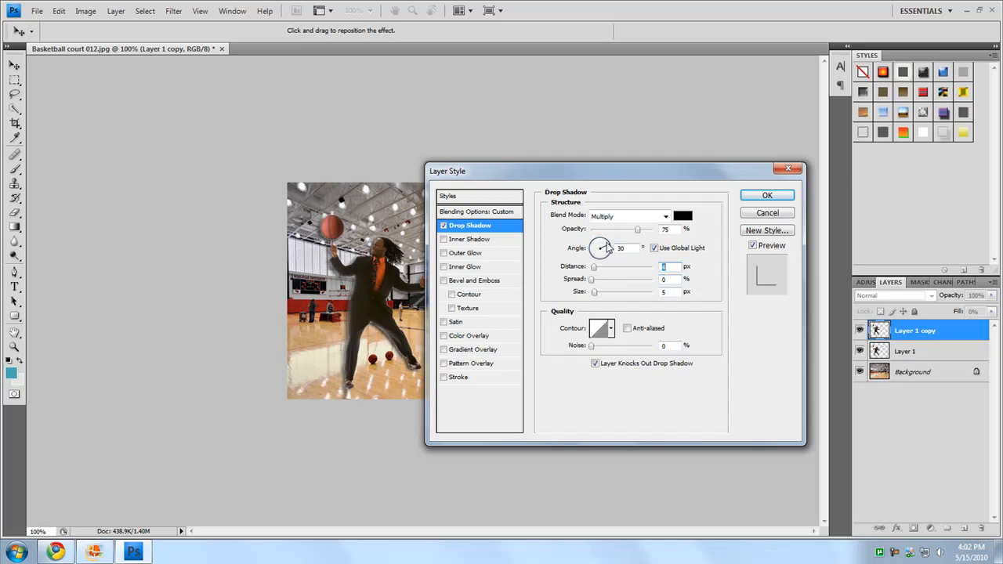
left_click(754, 196)
Distort the duplicate layer with Free Transform so its shadow lies flat across the floor from the man's feet
mouse_move(348, 339)
left_mouse_down()
mouse_move(384, 341)
mouse_move(439, 317)
mouse_move(450, 343)
mouse_move(440, 318)
mouse_move(363, 330)
left_mouse_up()
key("ctrl+t")
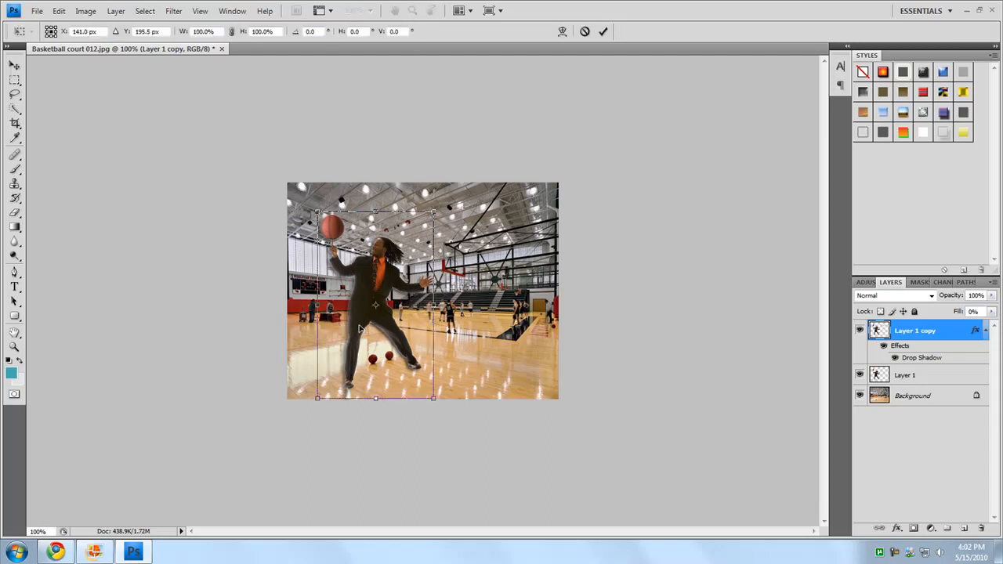
left_click_drag(318, 211, 301, 345)
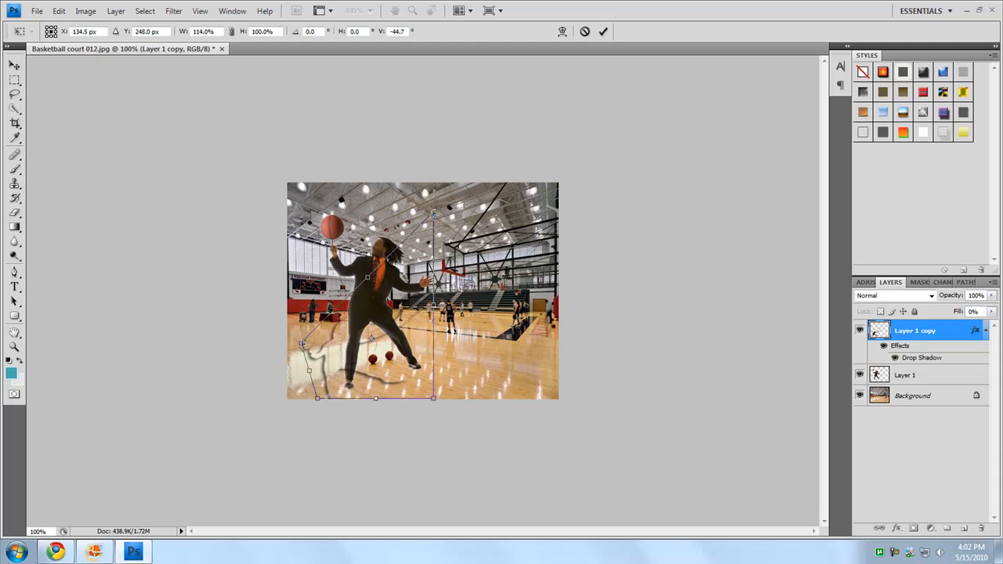
left_click_drag(434, 214, 365, 341)
left_click_drag(432, 400, 448, 377)
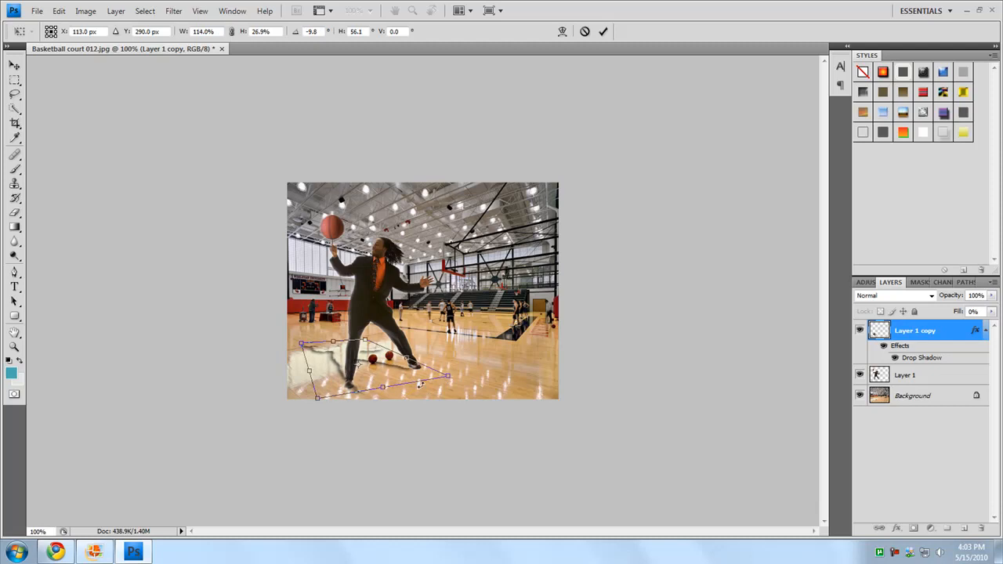
left_click_drag(318, 402, 312, 394)
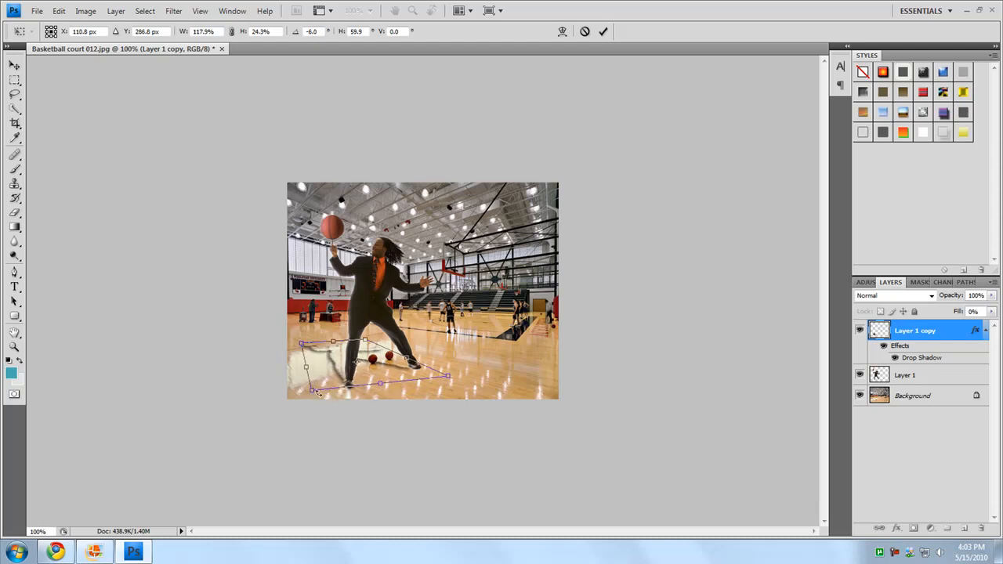
key("Return")
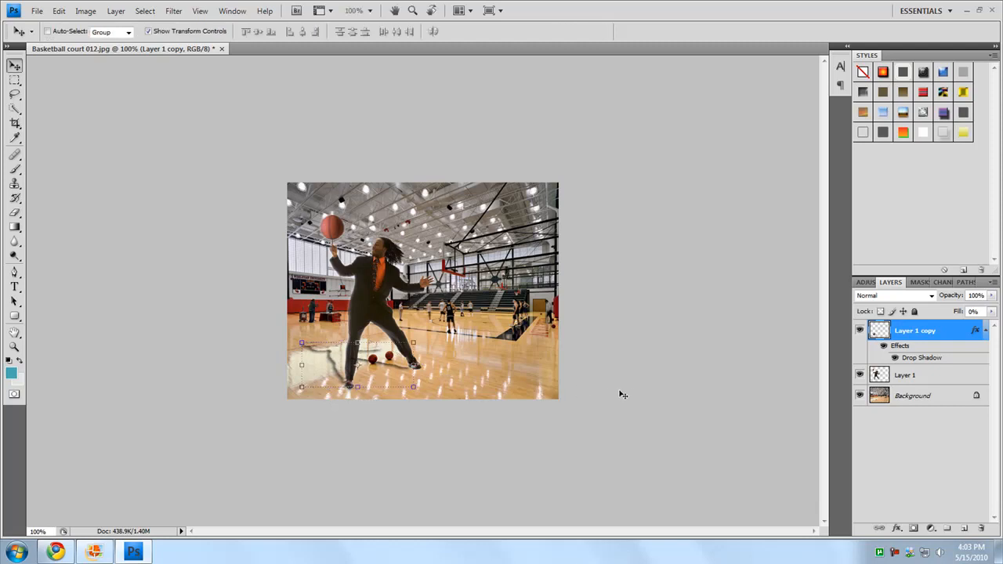
Add a color overlay of dark grey #232323 to the shadow layer and reduce the overlay's opacity
double_click(961, 329)
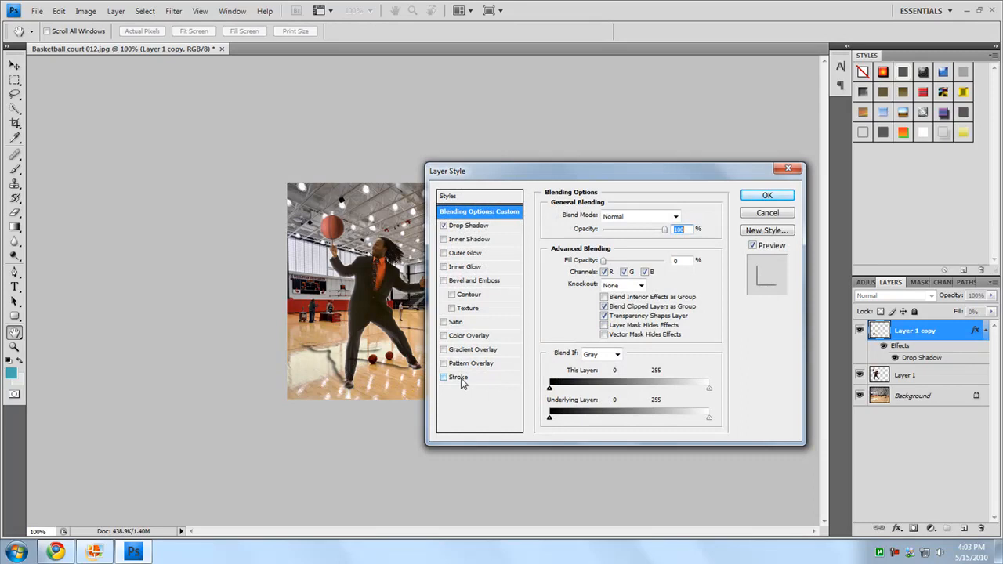
left_click(445, 336)
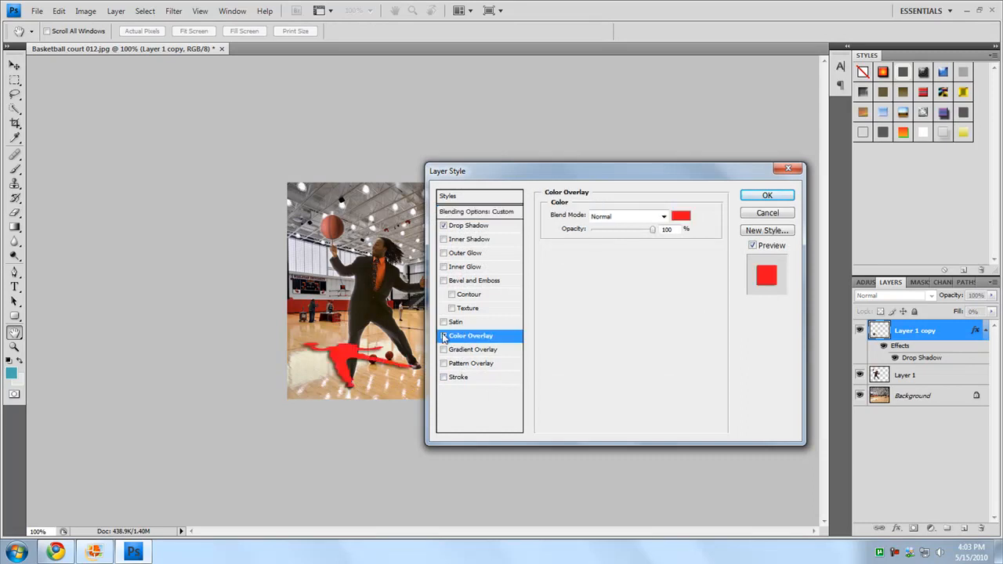
left_click(681, 216)
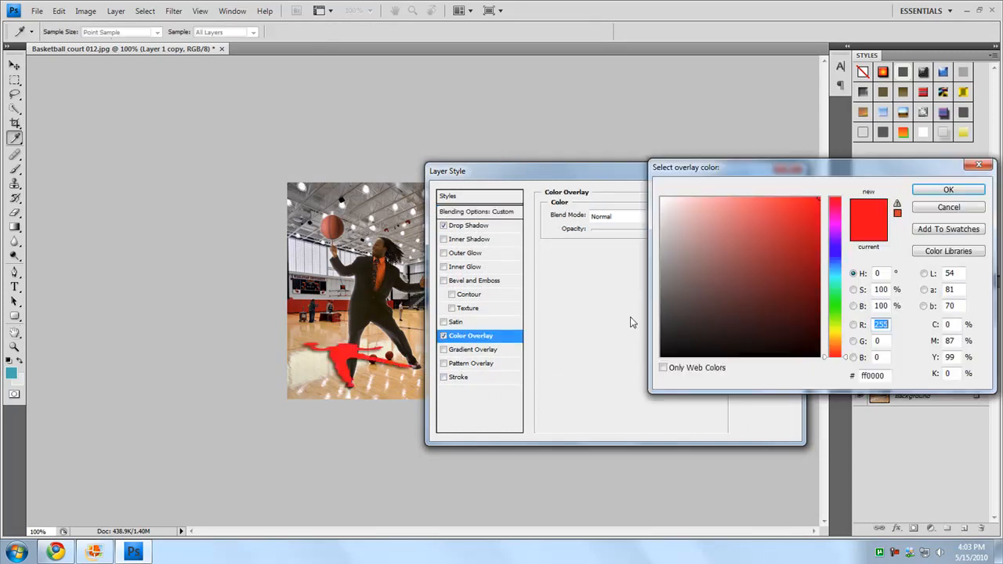
left_click_drag(572, 178, 561, 172)
left_click_drag(660, 213, 502, 403)
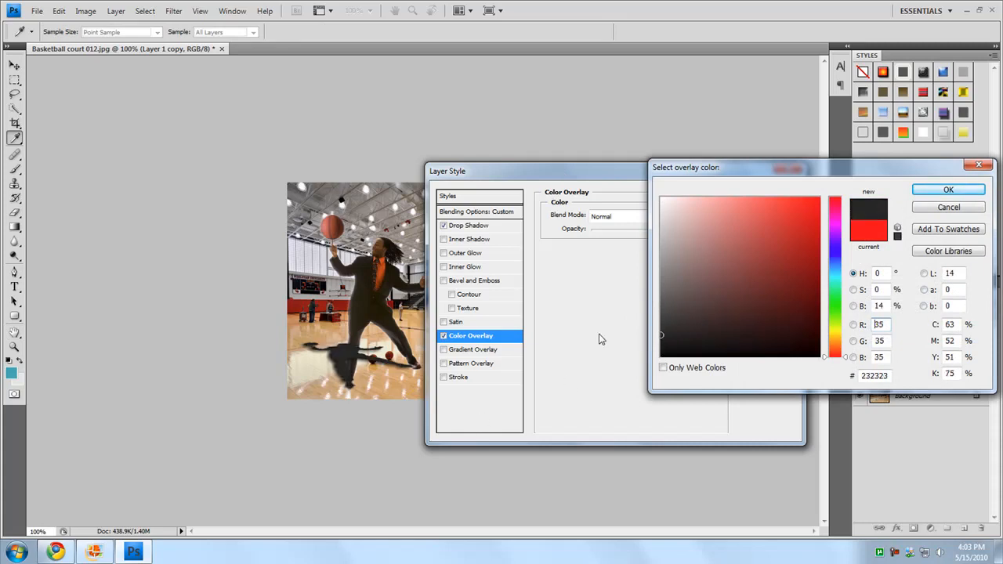
left_click(947, 190)
left_click_drag(652, 229, 626, 245)
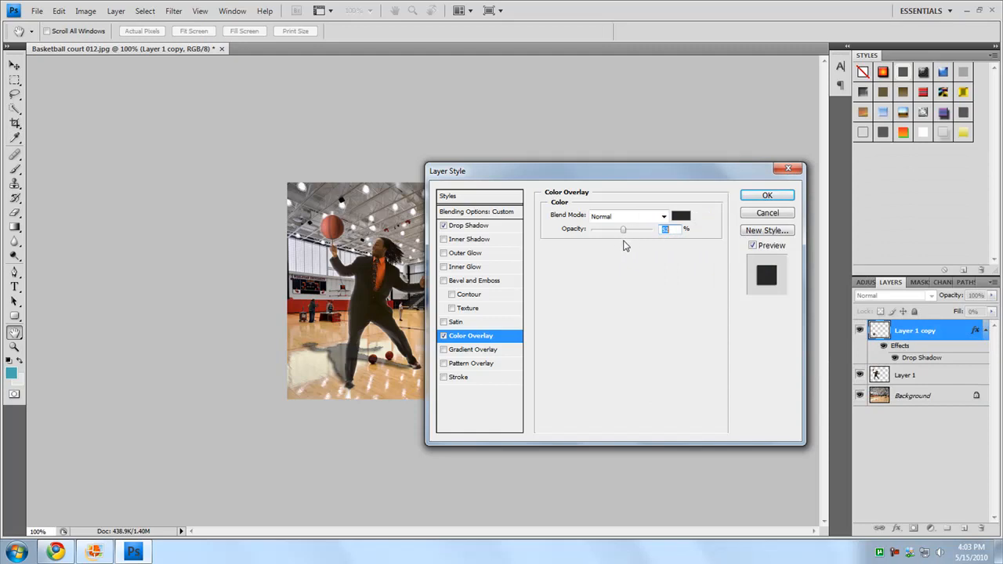
Set the shadow layer's overall opacity to 40% and apply the layer style
left_click(469, 212)
left_click_drag(662, 233, 629, 240)
key("v")
left_click(768, 195)
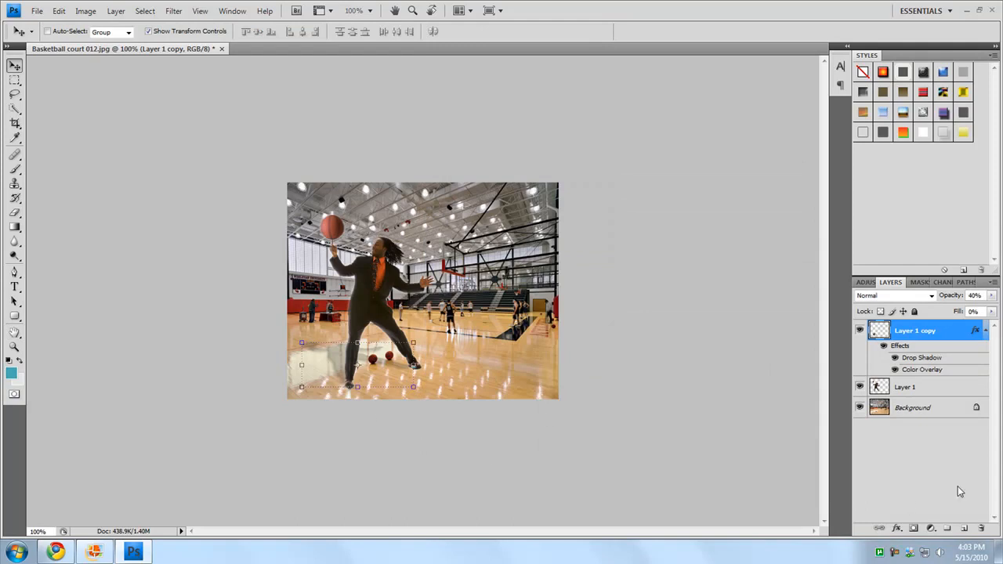
Convert the locked Background into a regular layer named Layer 0
double_click(944, 409)
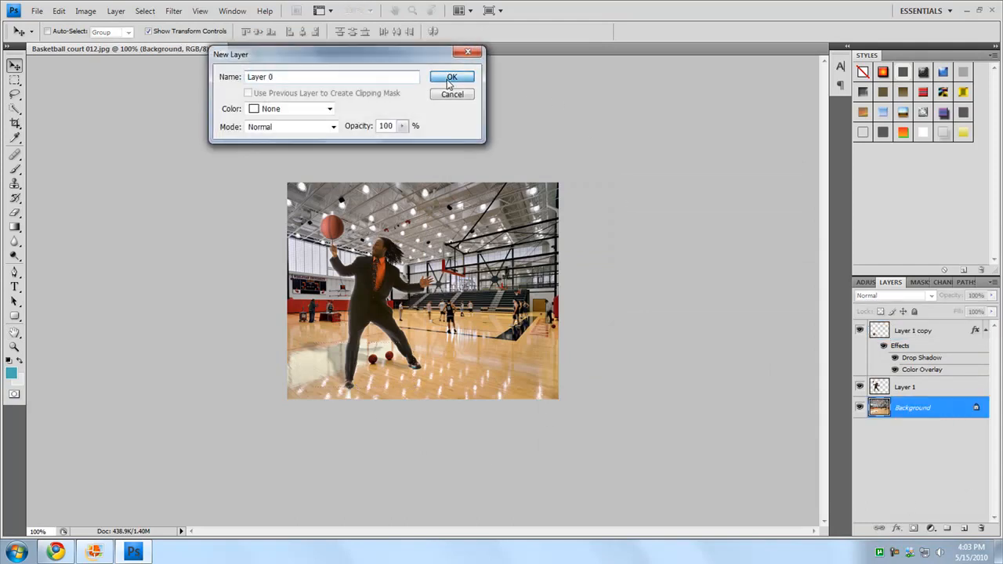
left_click(450, 79)
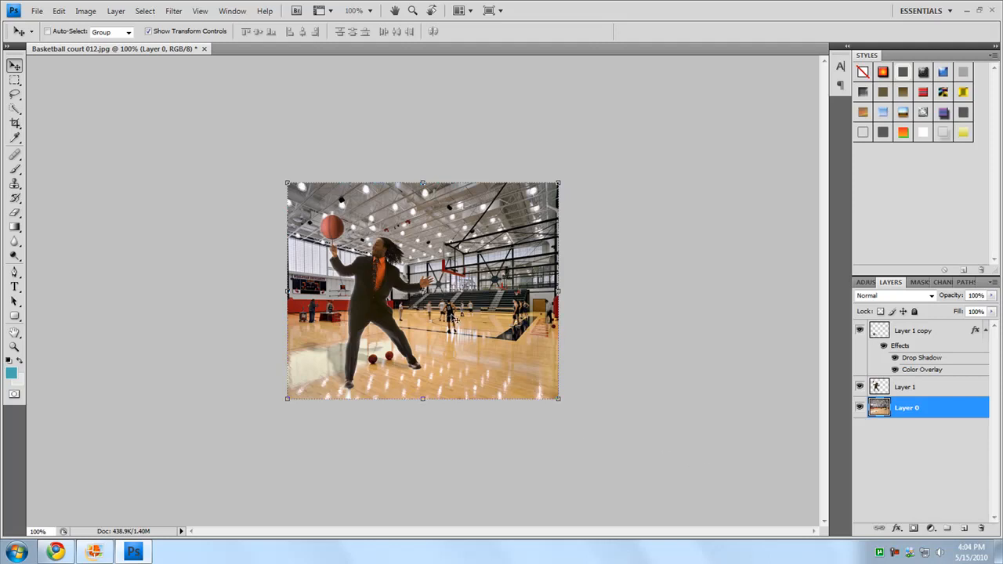
left_click(894, 552)
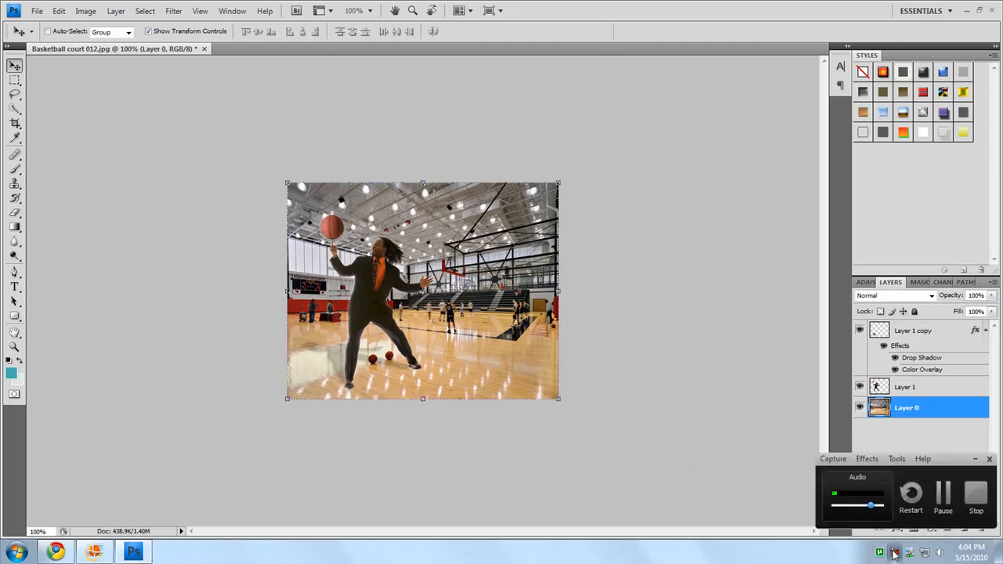